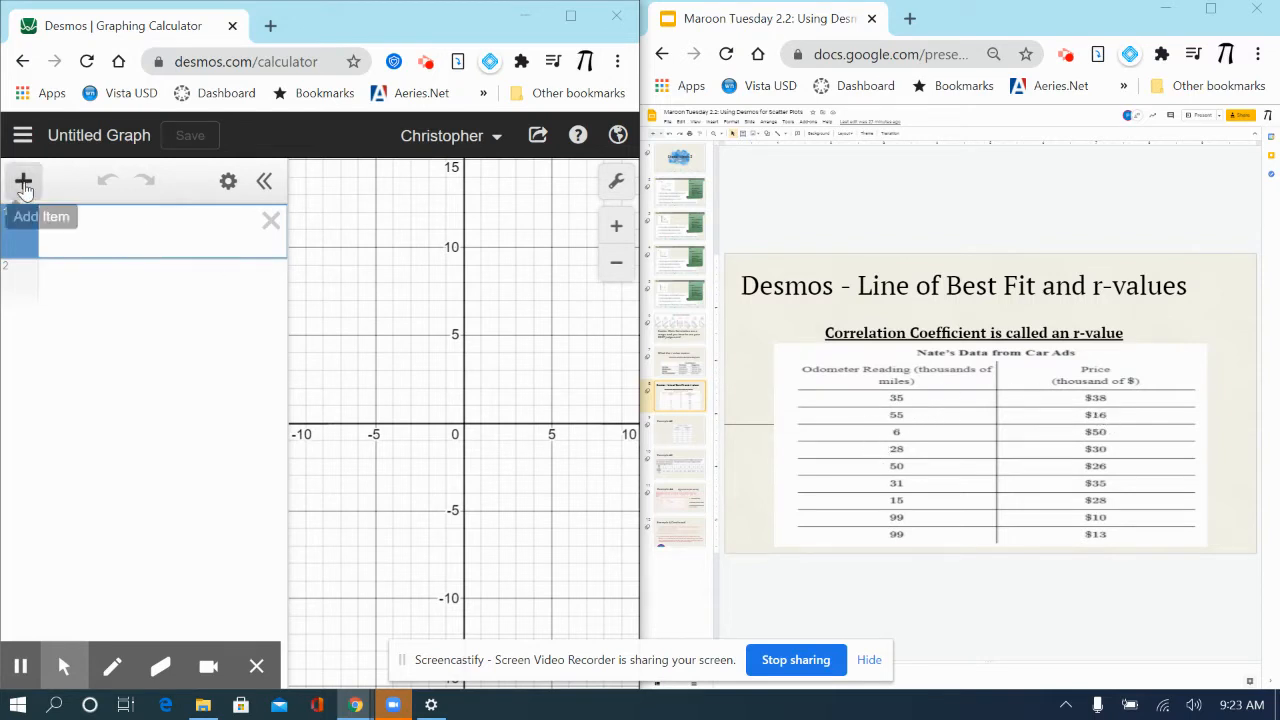
- Insert a table and fill its x1 column with the odometer readings 35, 55, 6, 28, 50, 31, 15, 99 and 99
click(24, 181)
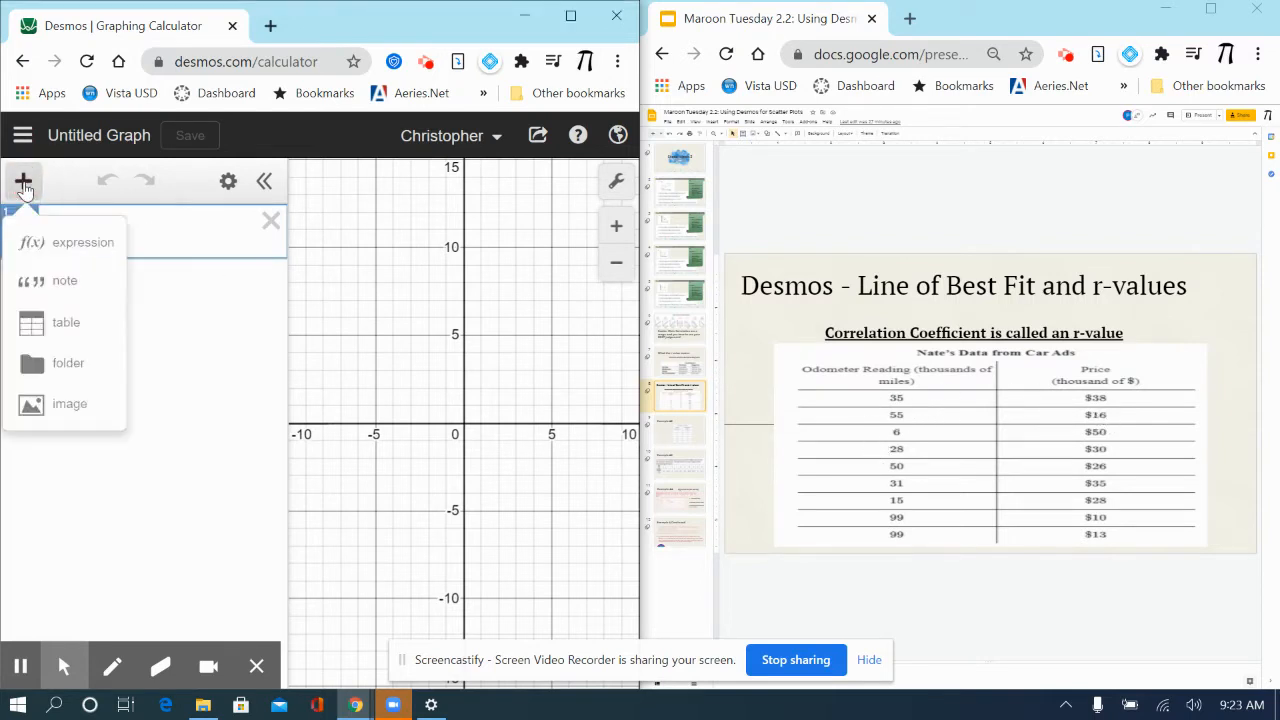
click(40, 322)
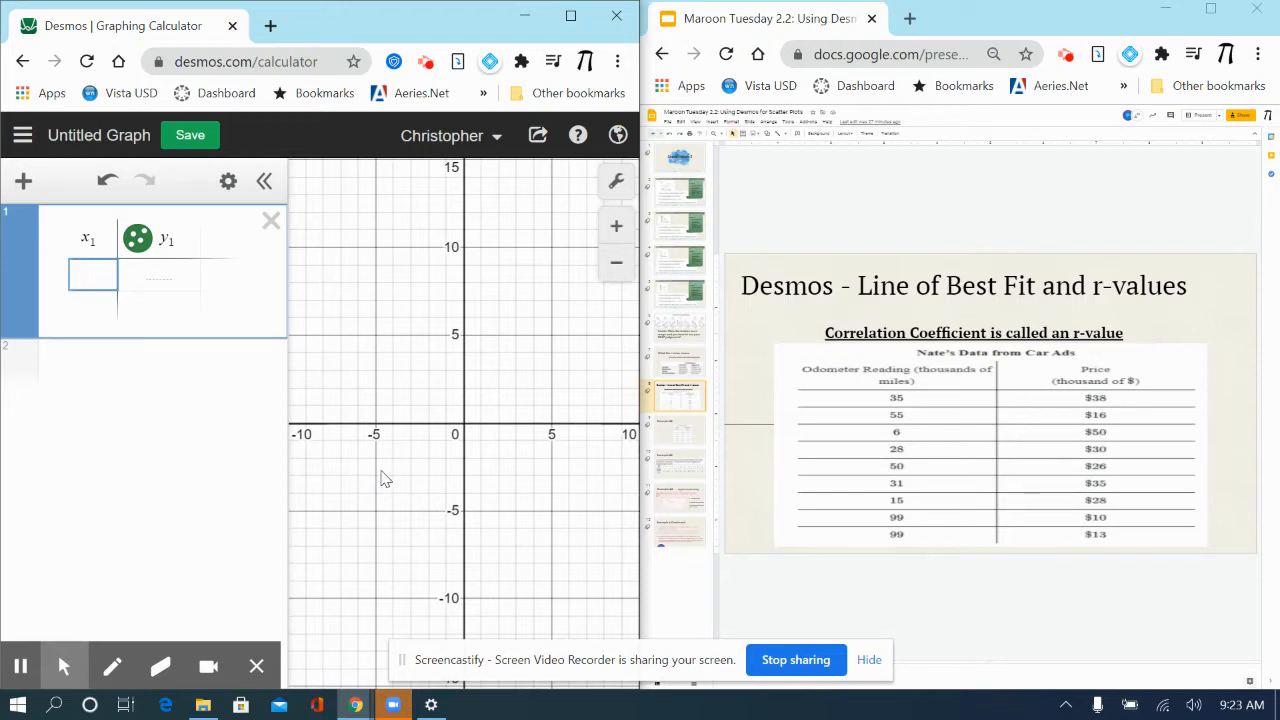
text(35)
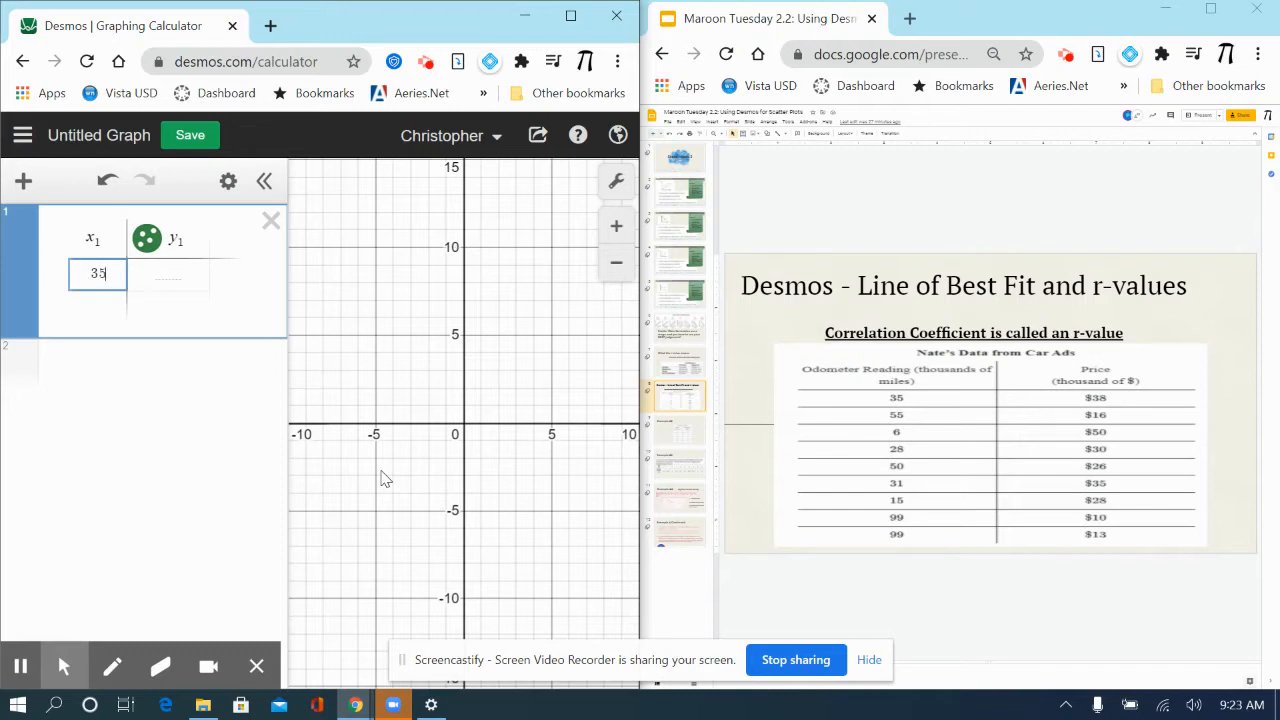
key(Return)
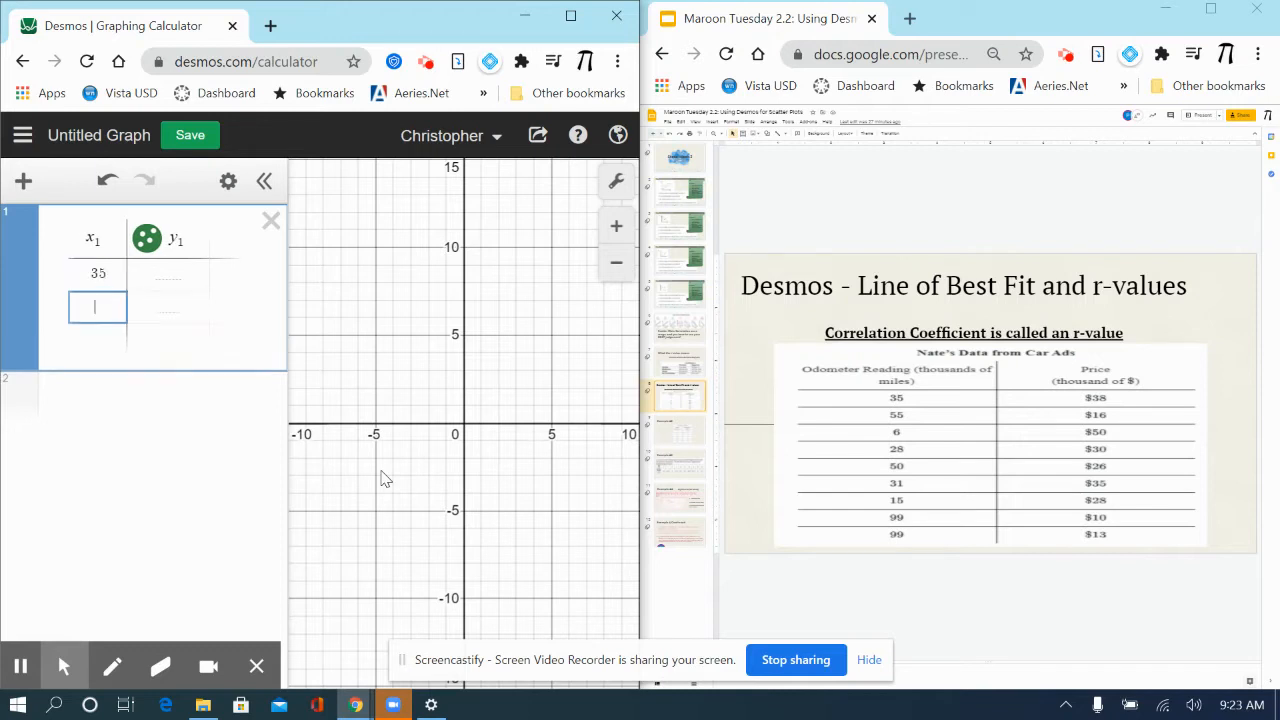
text(55)
key(Return)
text(6)
key(Return)
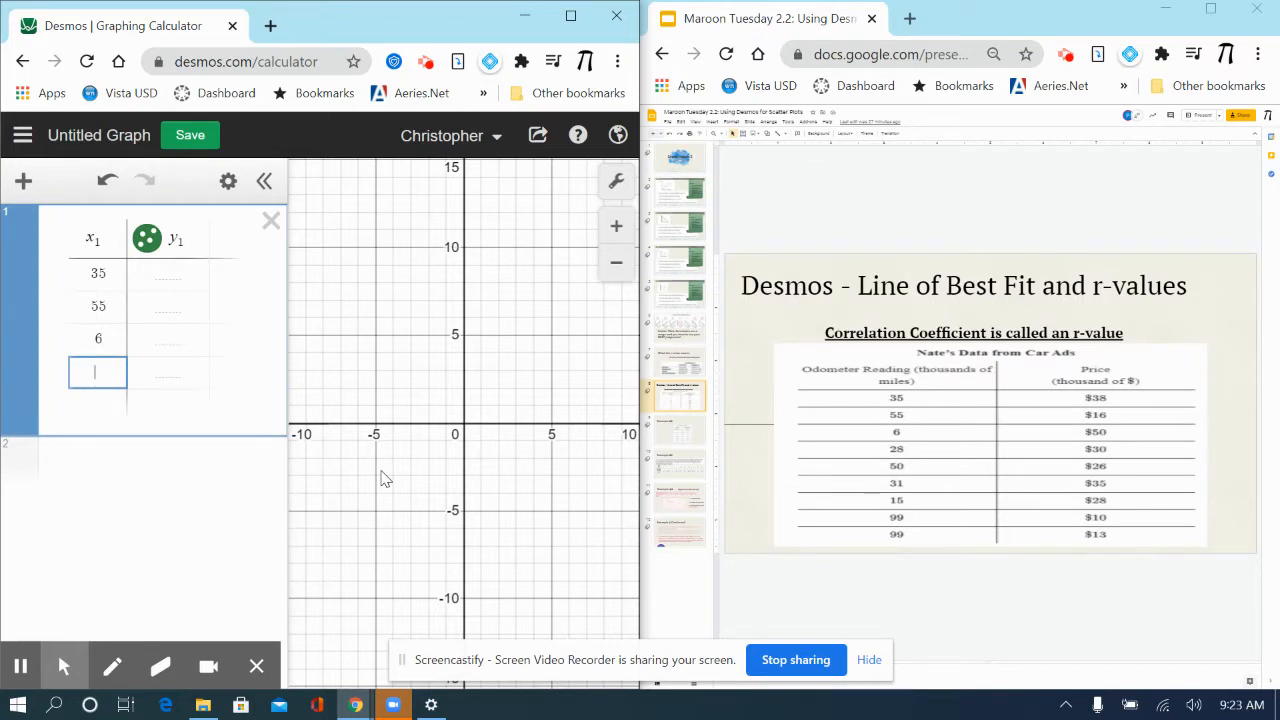
text(28)
key(Return)
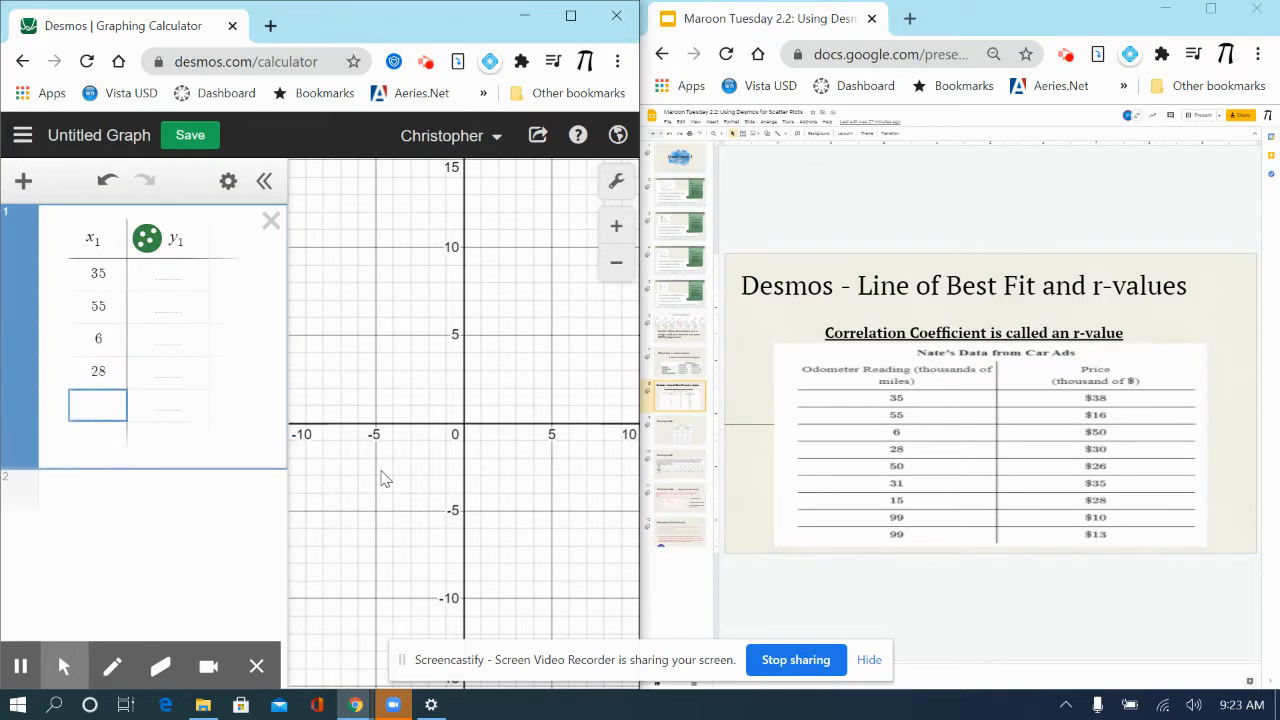
text(50)
key(Return)
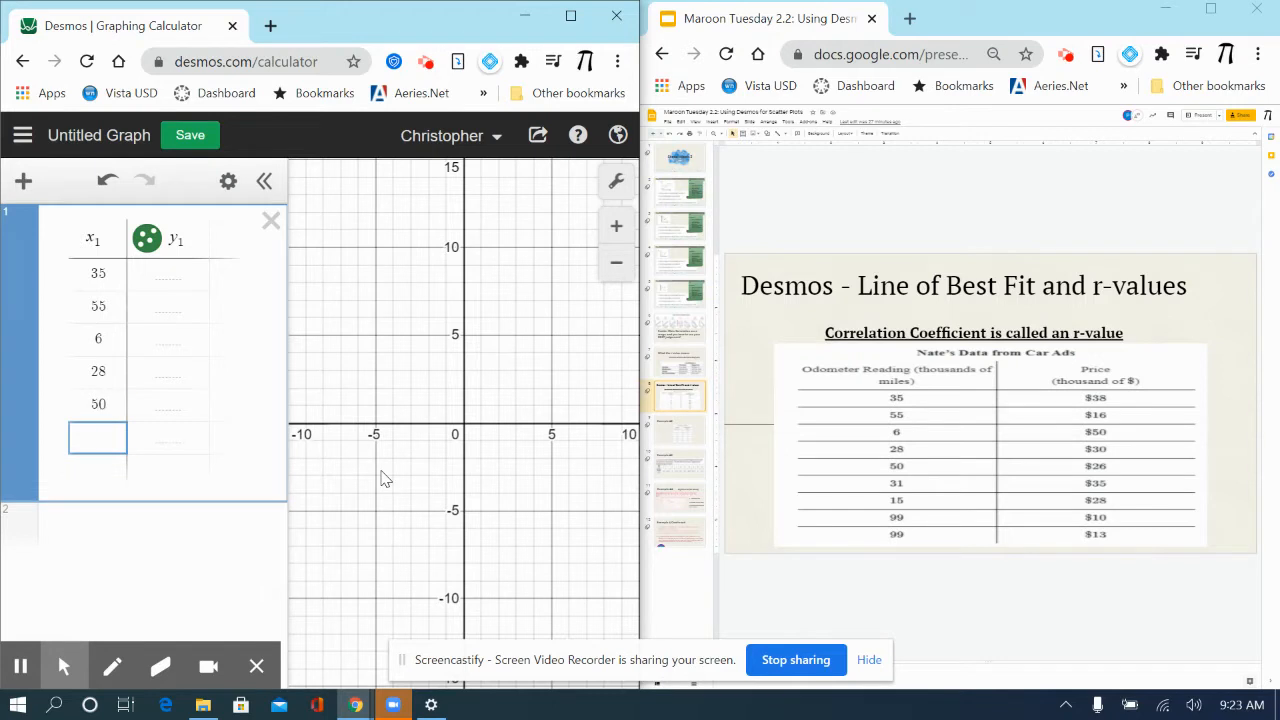
text(31)
key(Return)
text(1)
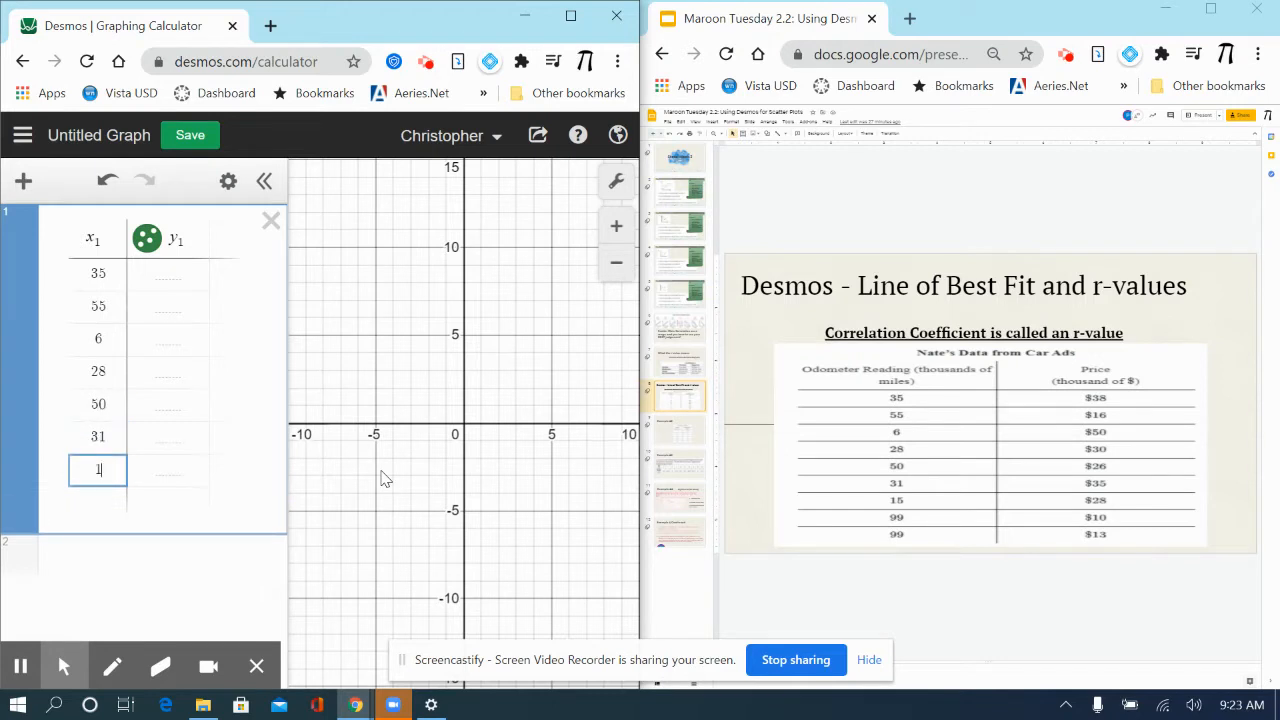
text(5)
key(Return)
text(99)
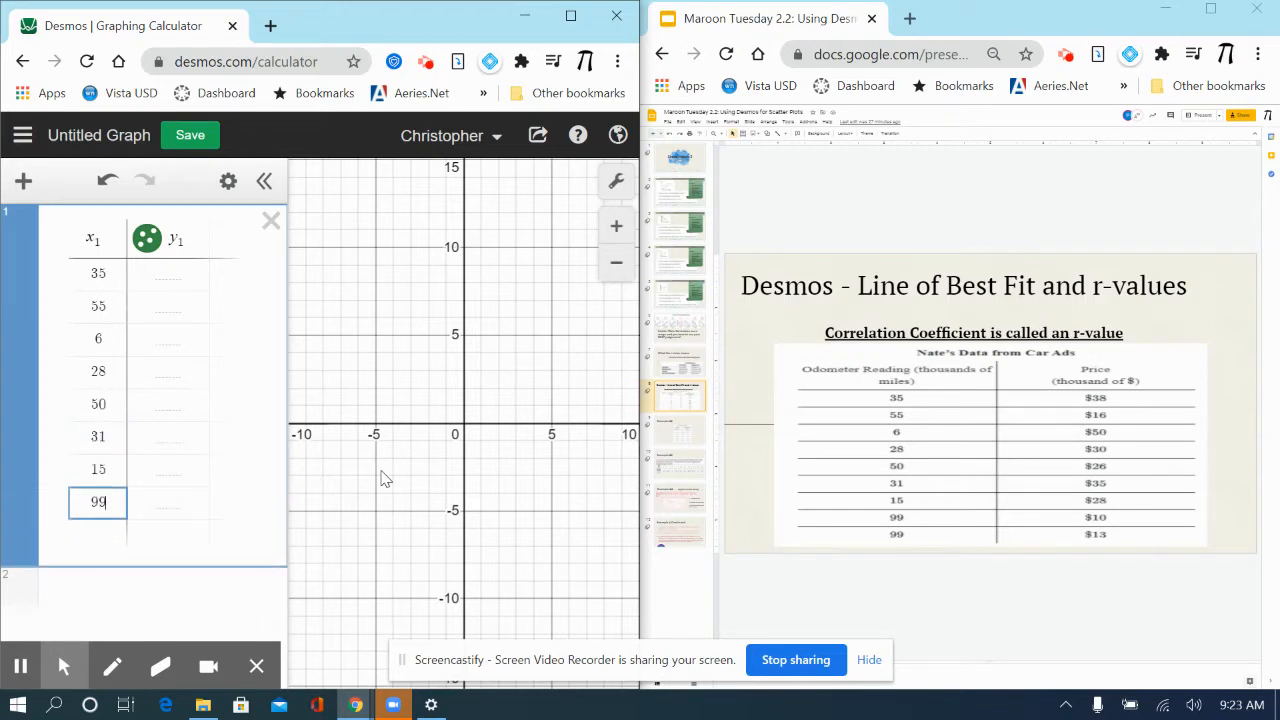
key(Return)
text(99)
key(Return)
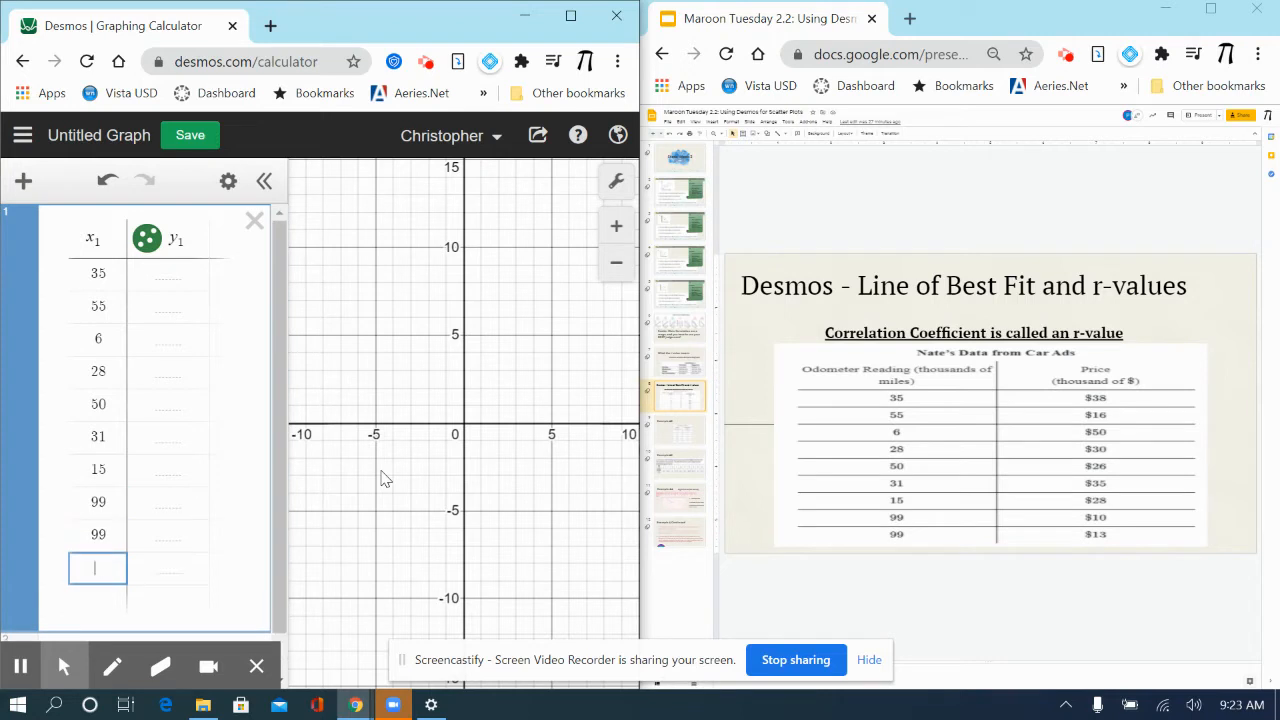
- Fill the table's y1 column with the prices 38, 16, 50, 30, 26, 35, 28, 10 and 13
click(173, 274)
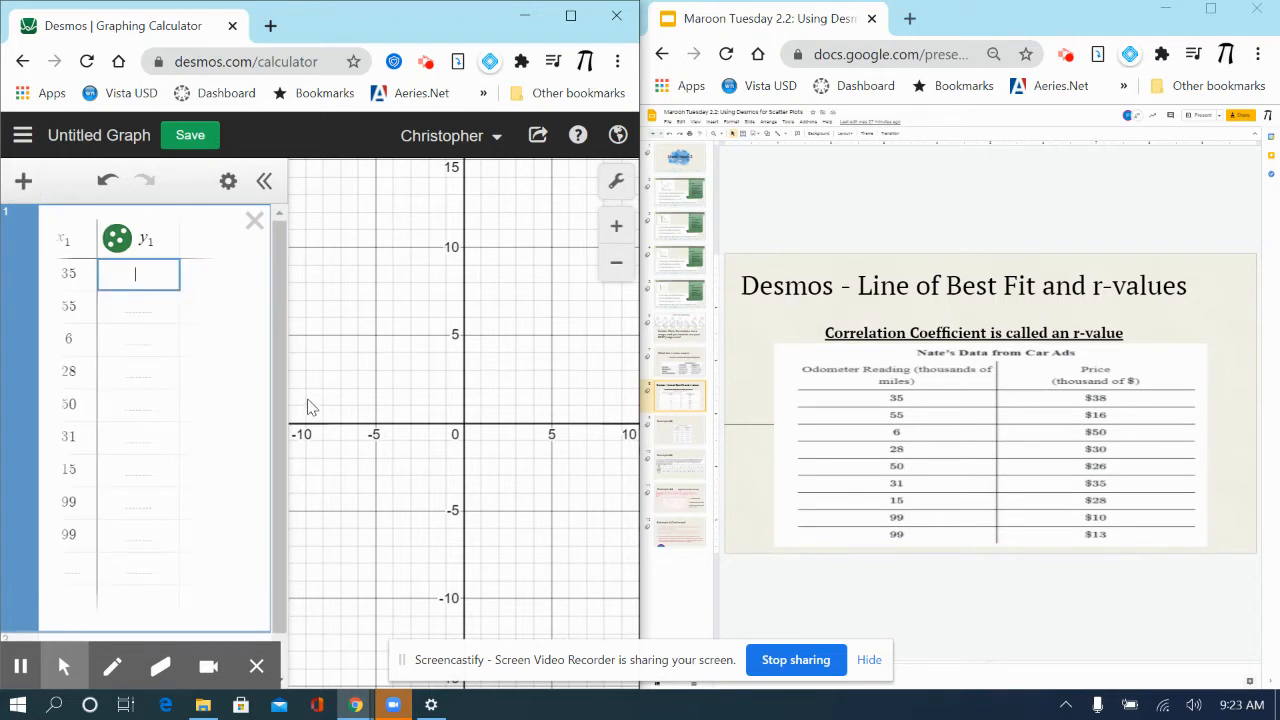
text(38)
key(Return)
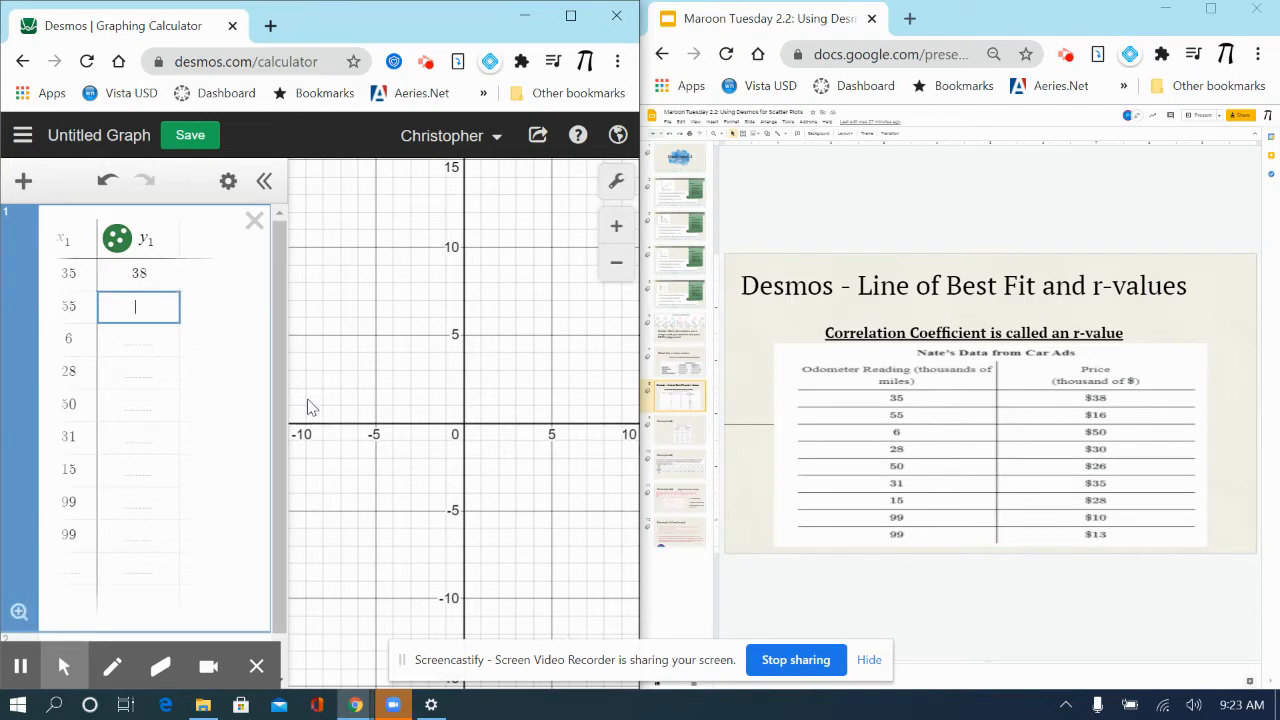
text(16)
key(Return)
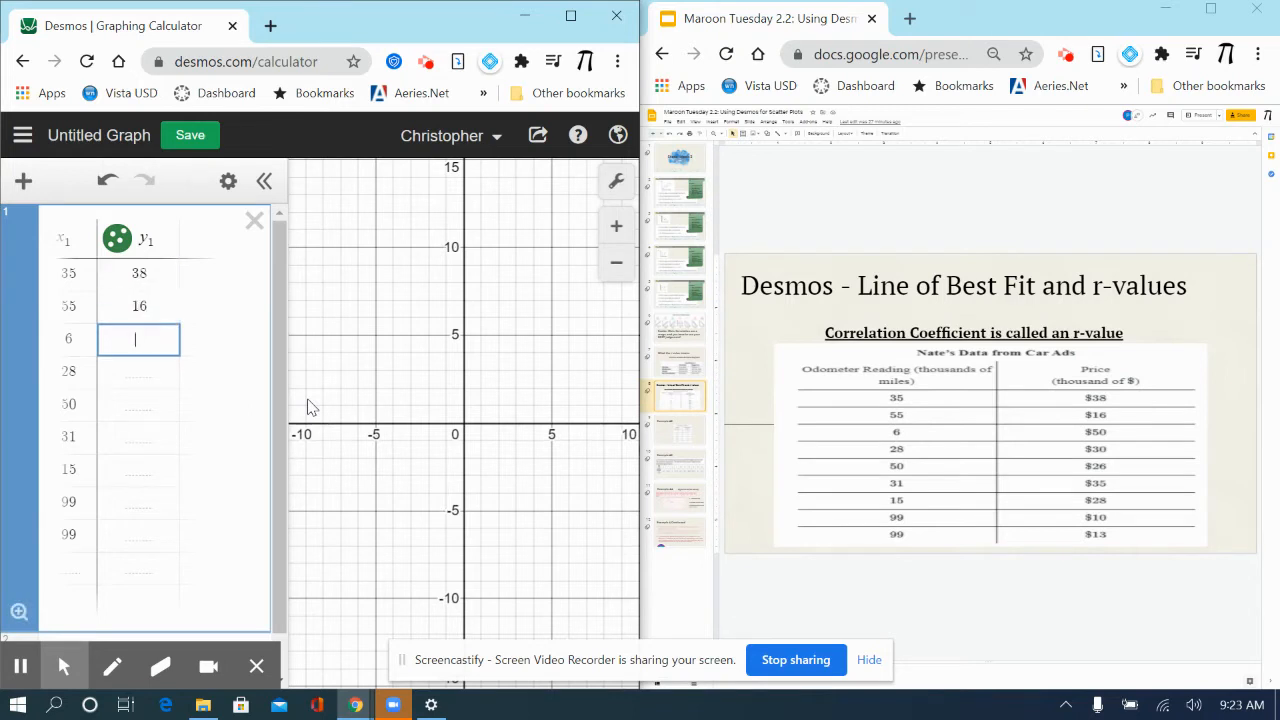
text(50)
key(Return)
text(30)
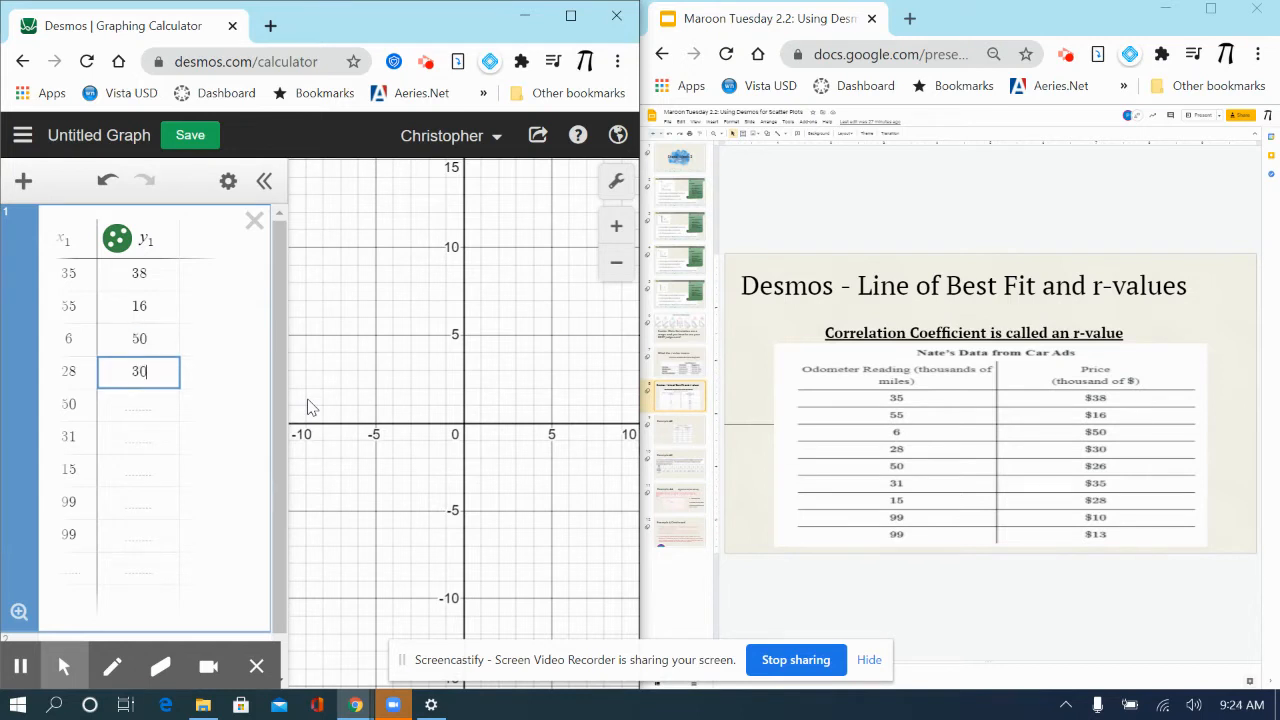
key(Return)
text(26)
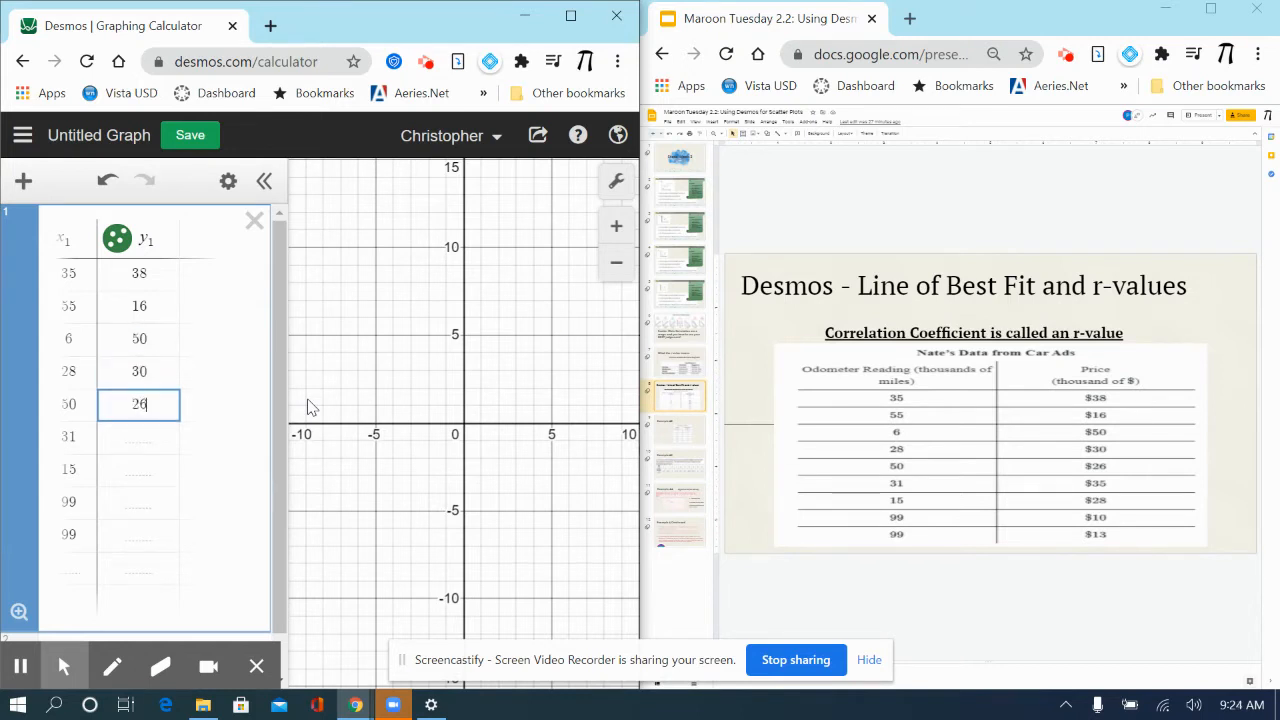
key(Return)
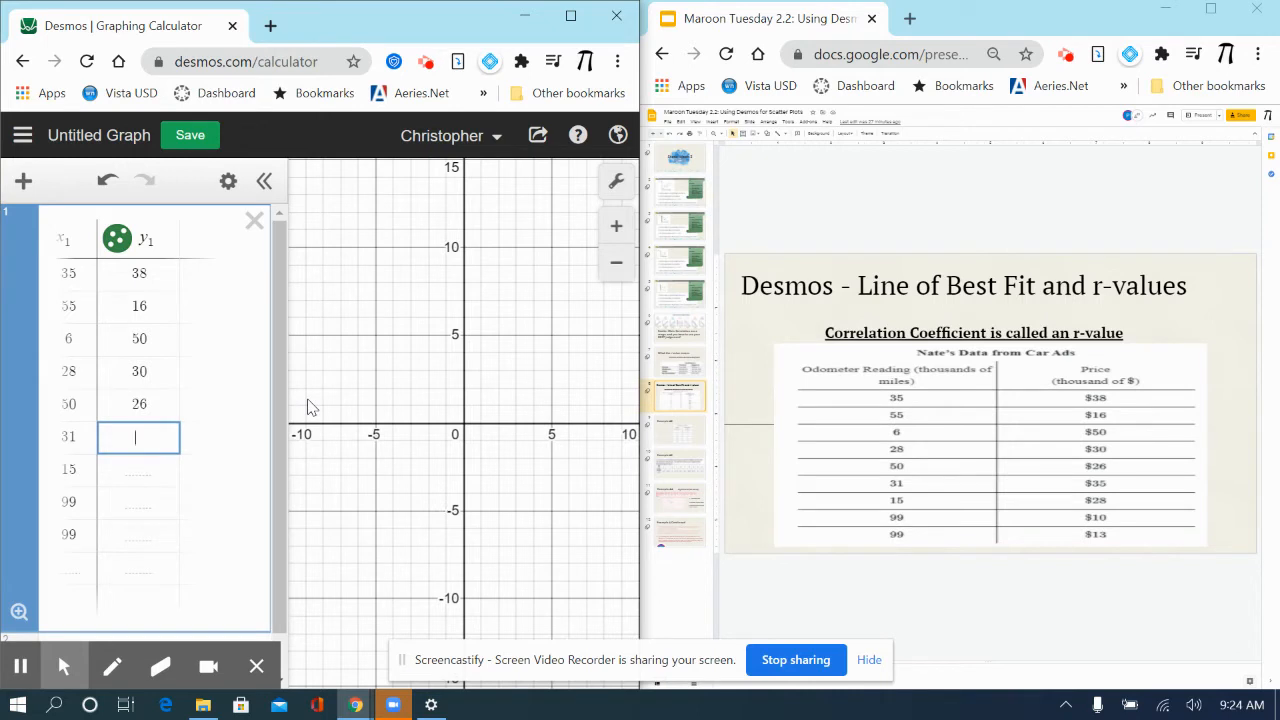
text(35)
key(Return)
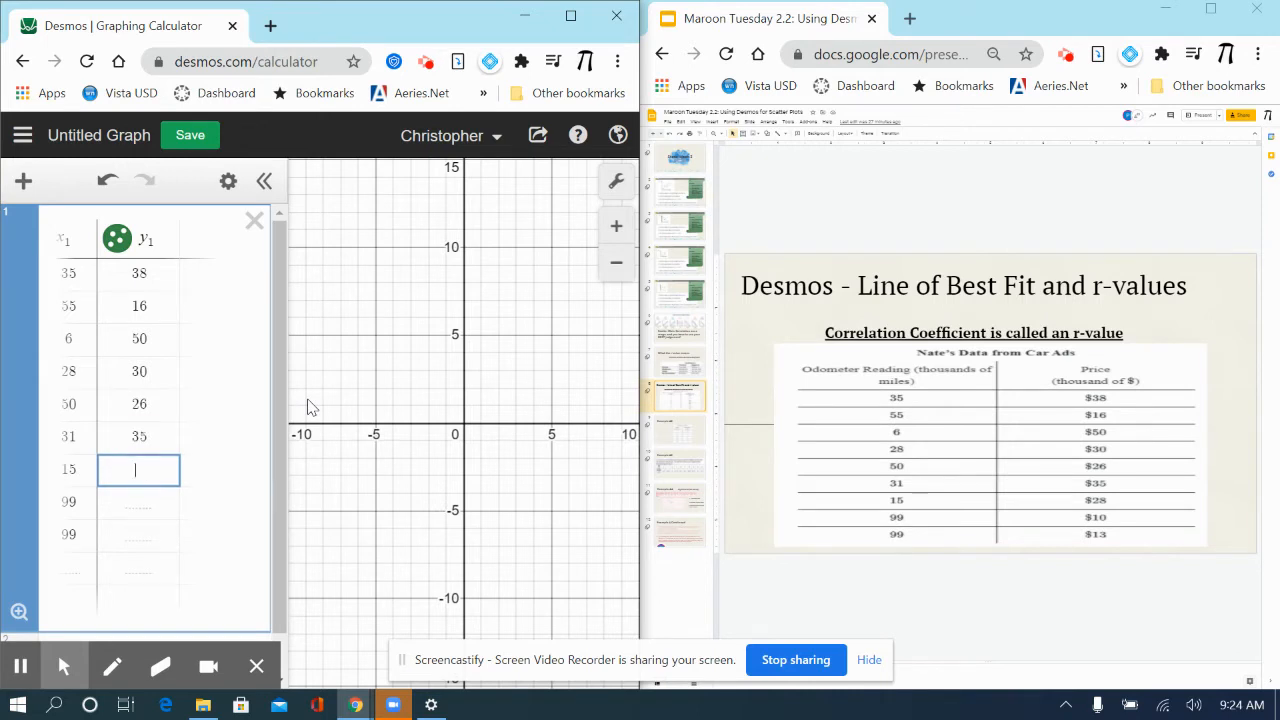
text(28)
key(Return)
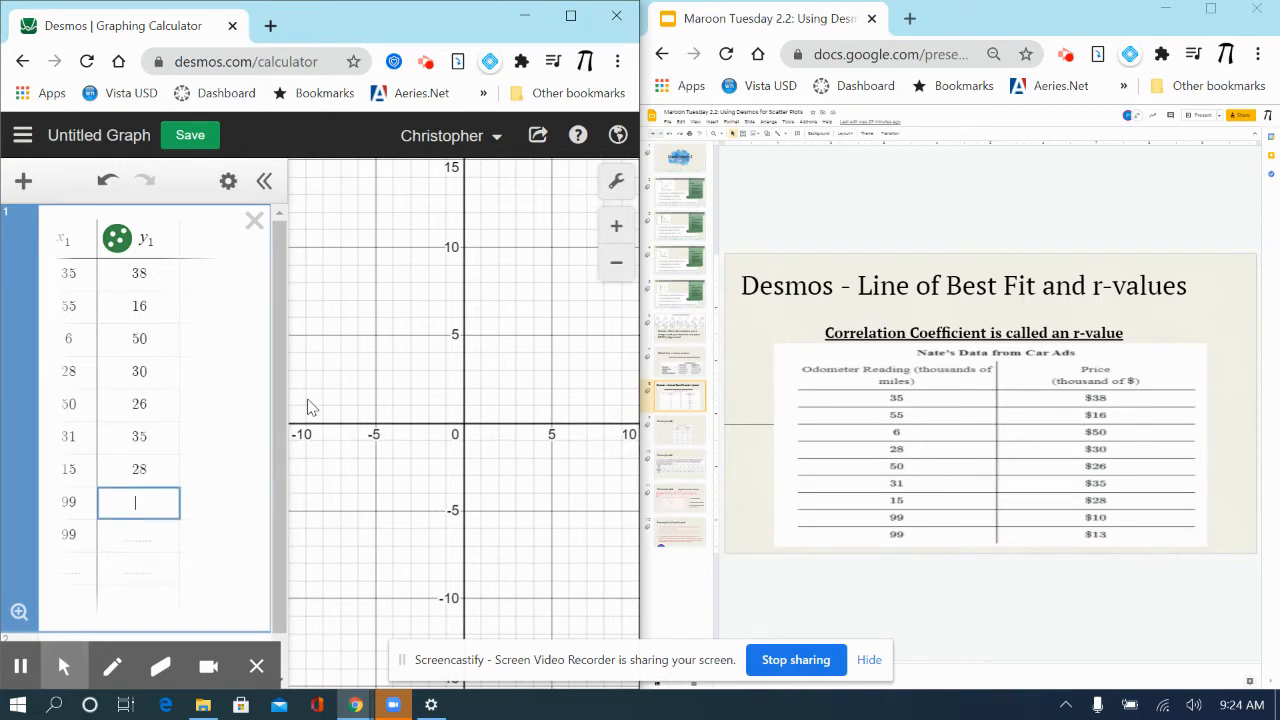
text(10)
key(Return)
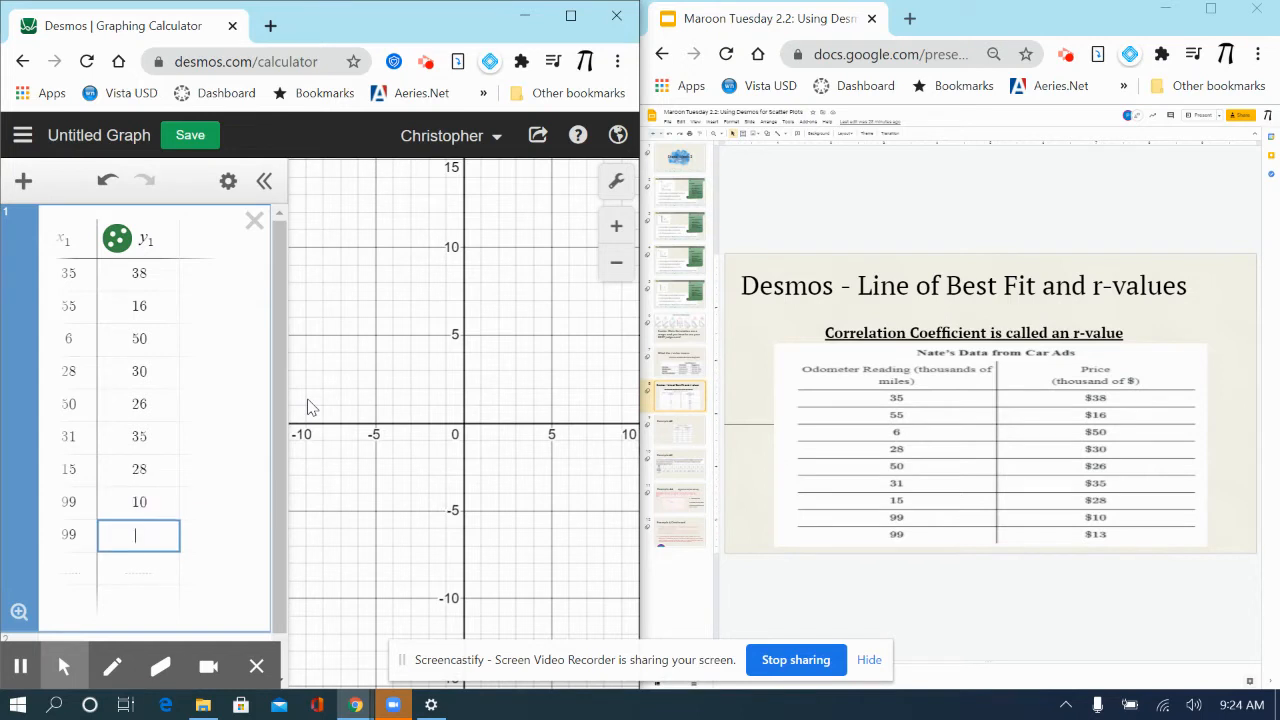
text(13)
key(Return)
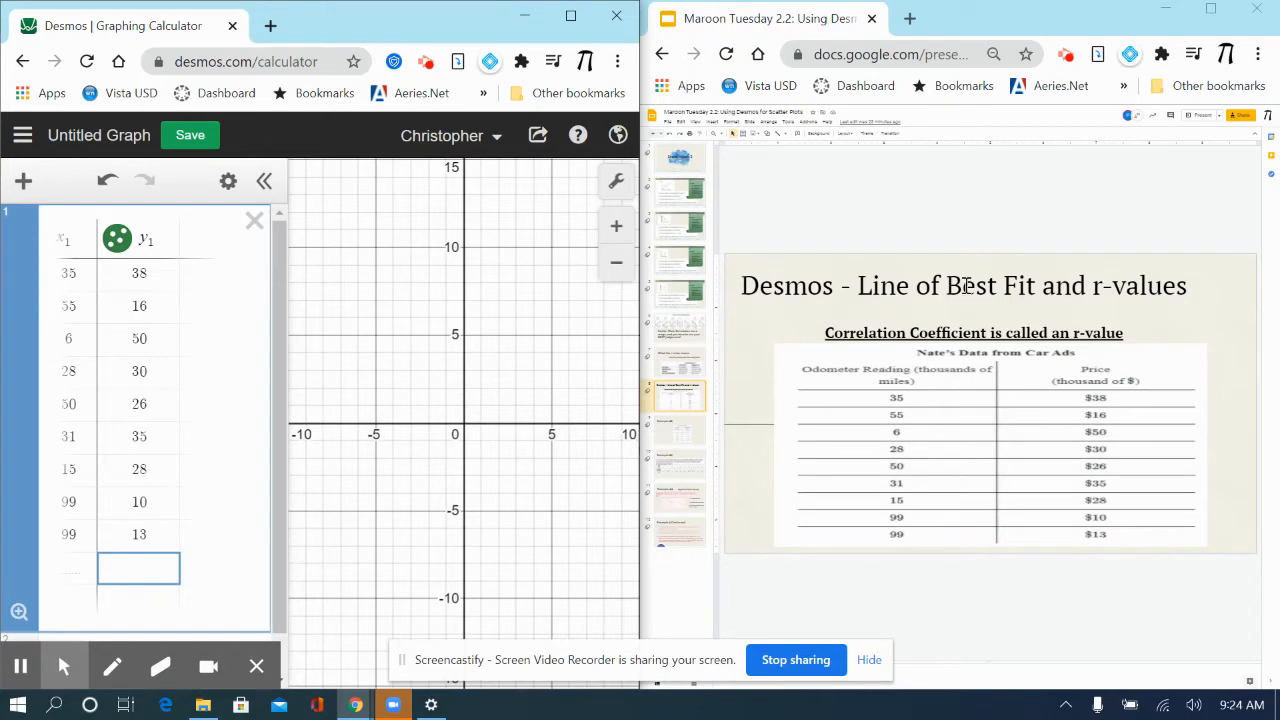
- Maximize the calculator window and set the graph's x-axis range from -1 to 105
click(571, 16)
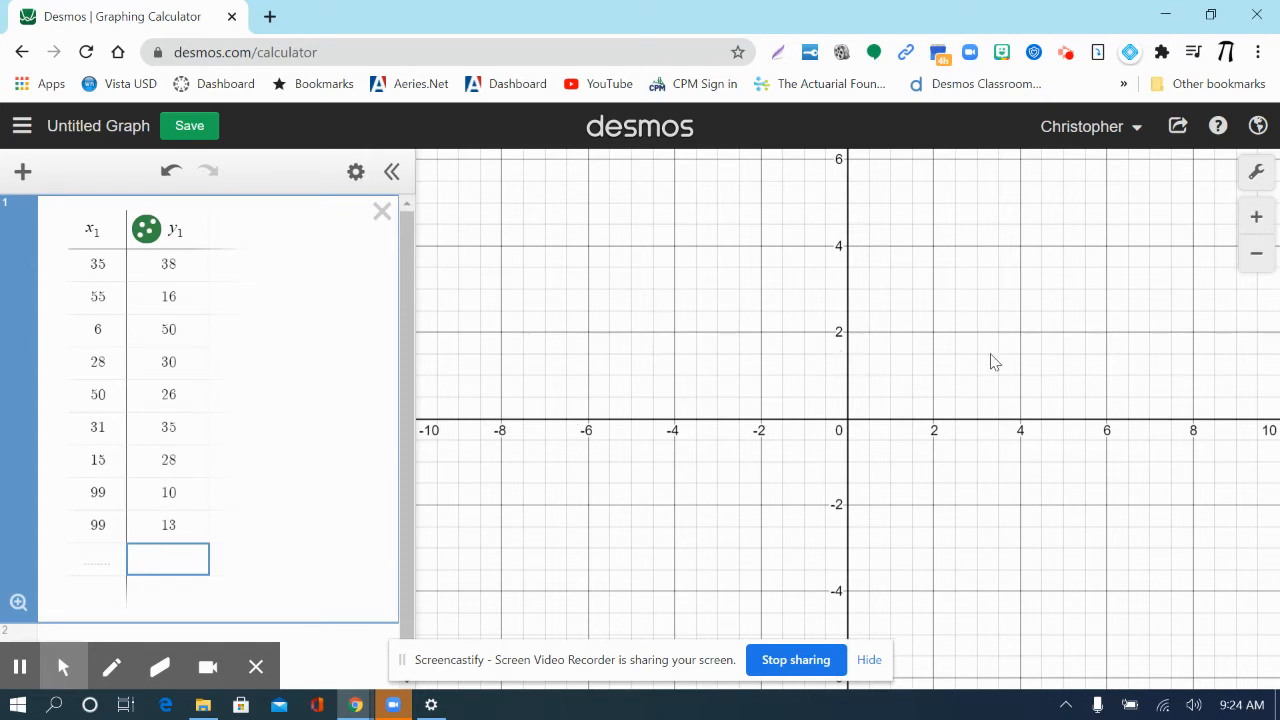
click(1256, 171)
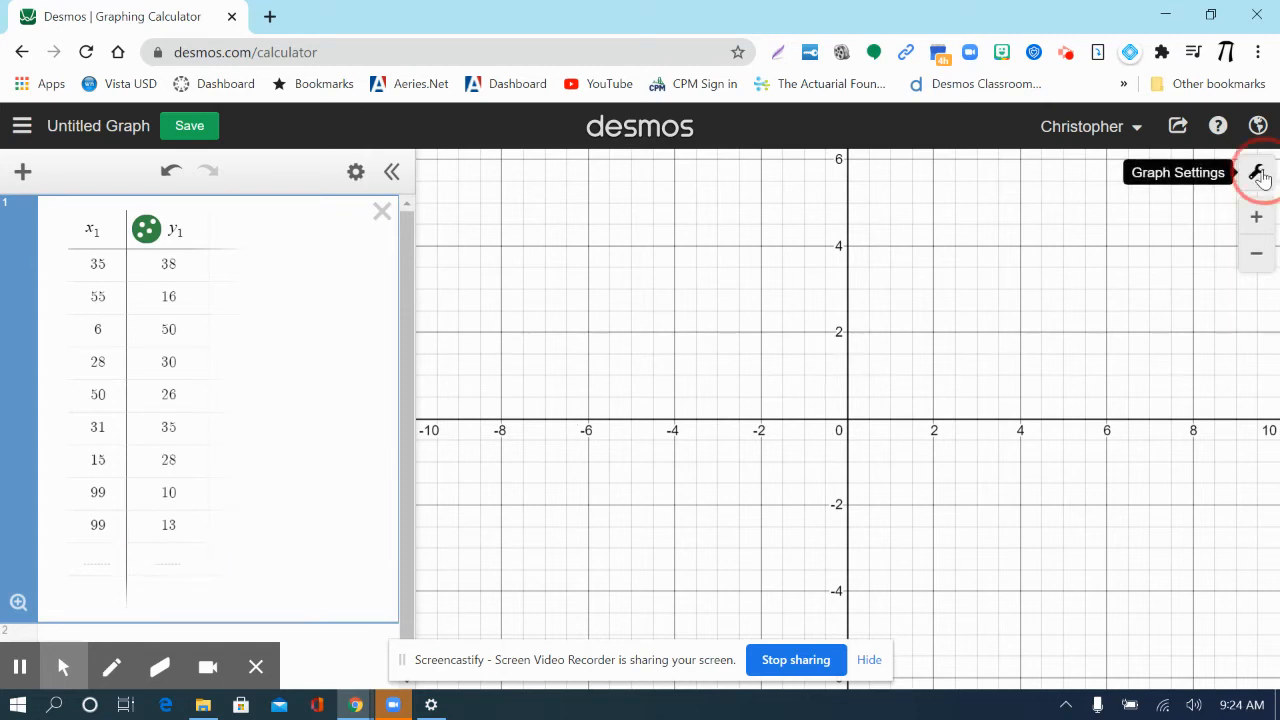
drag(992, 473, 958, 472)
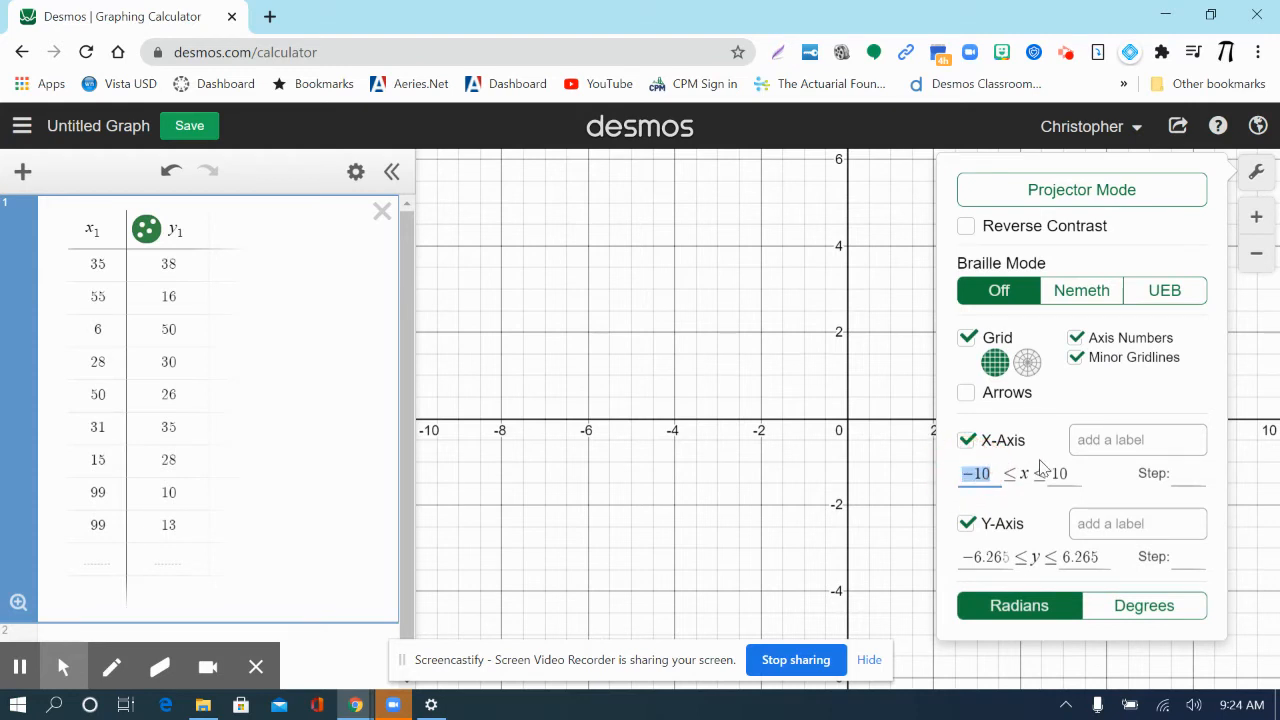
text(-1)
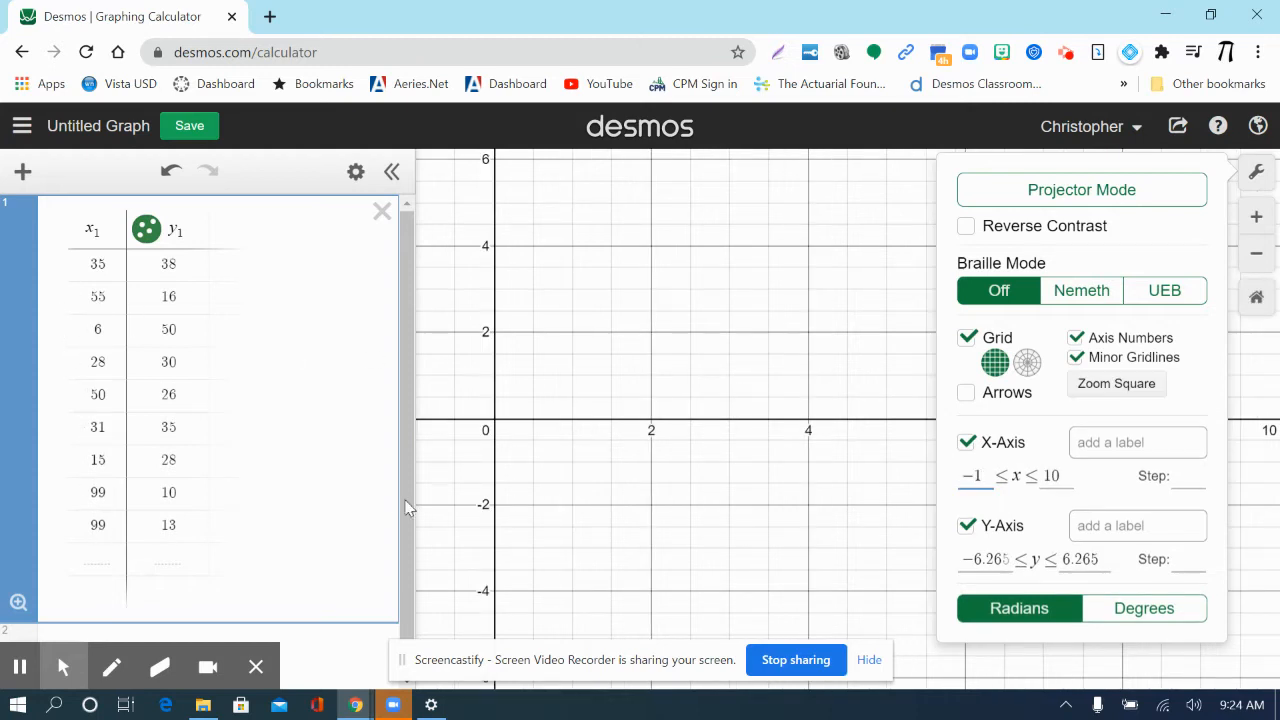
click(1058, 475)
text(5)
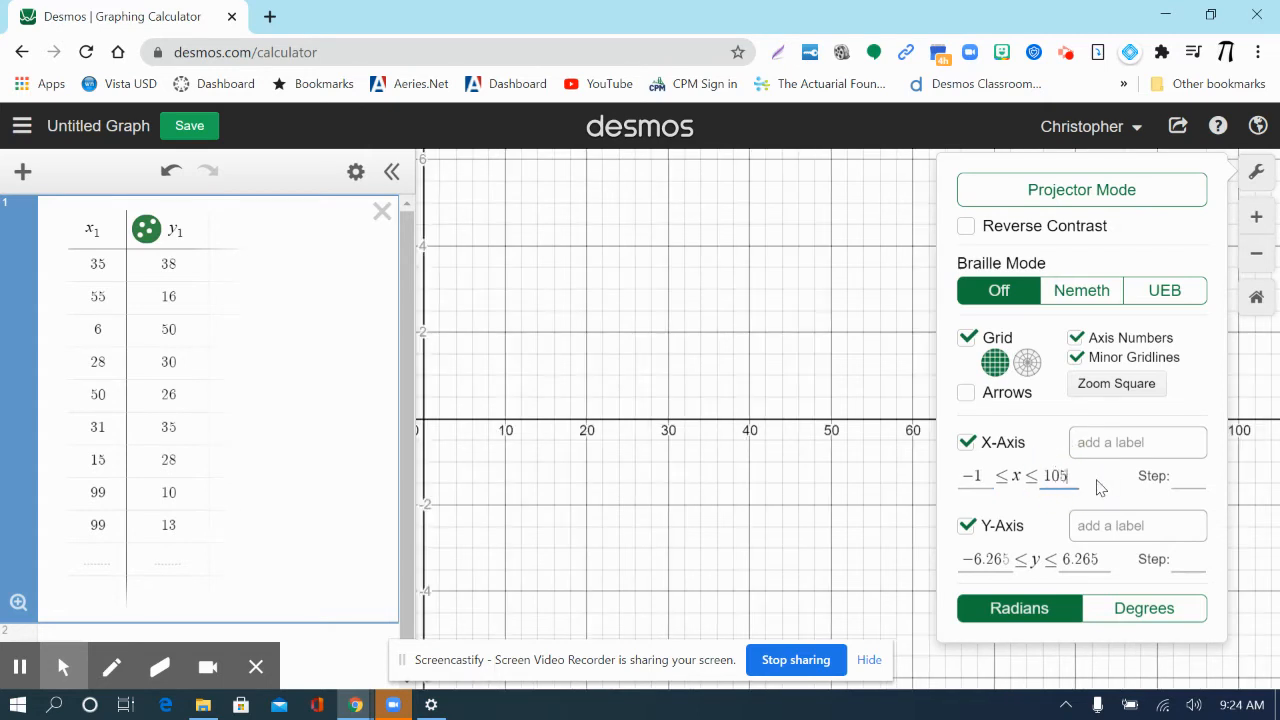
- Set the graph's y-axis range from -1 to 53 and close the graph settings
click(1022, 558)
key(BackSpace)
key(BackSpace)
key(BackSpace)
key(BackSpace)
key(BackSpace)
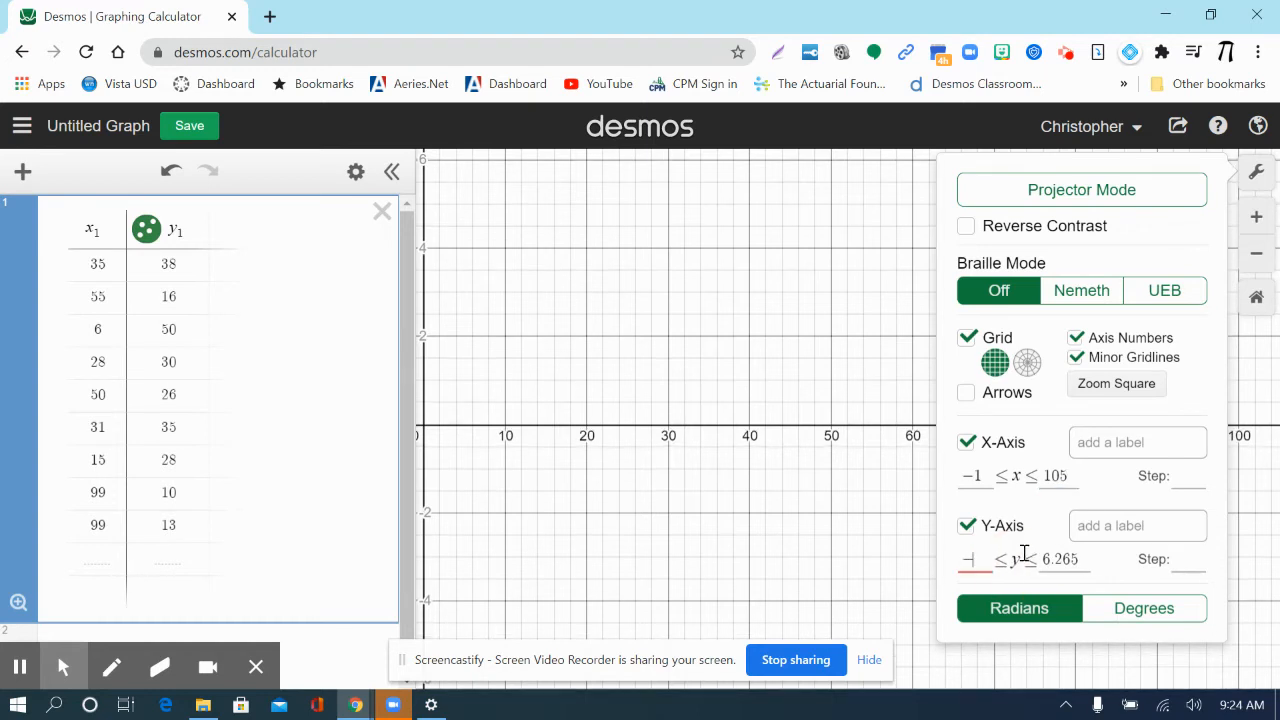
text(1)
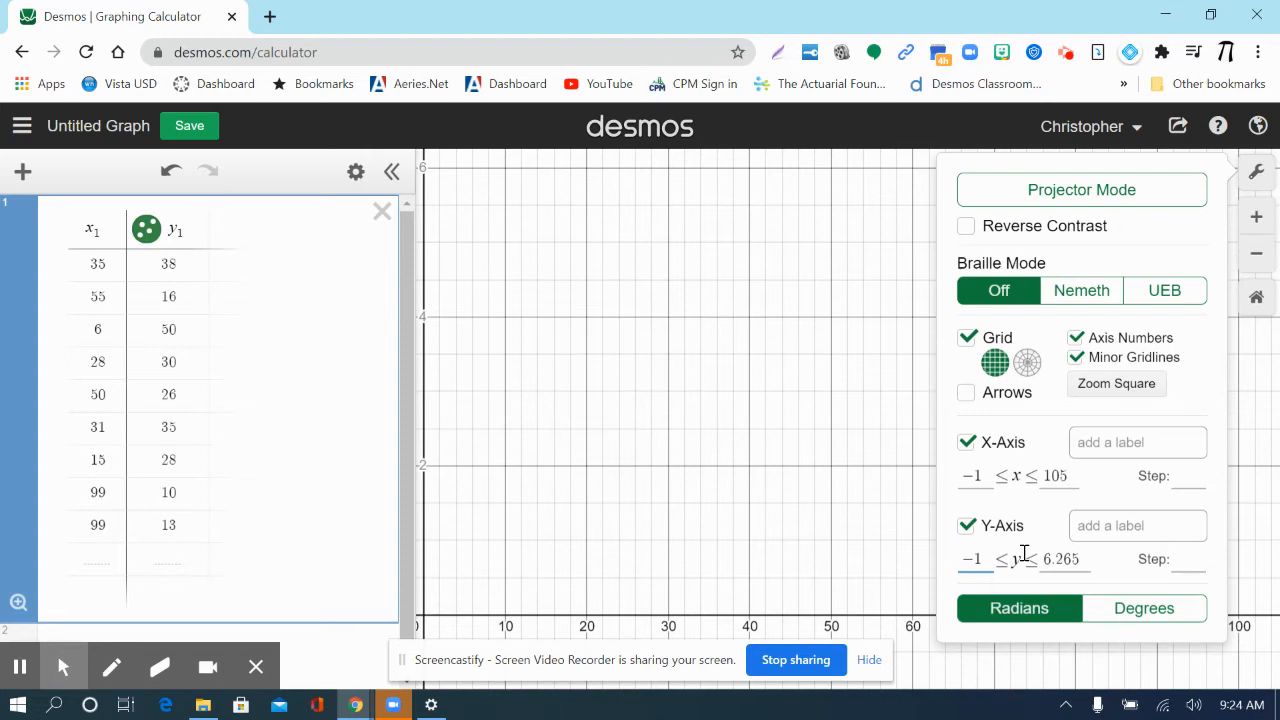
click(1087, 557)
key(BackSpace)
key(BackSpace)
key(BackSpace)
key(BackSpace)
key(BackSpace)
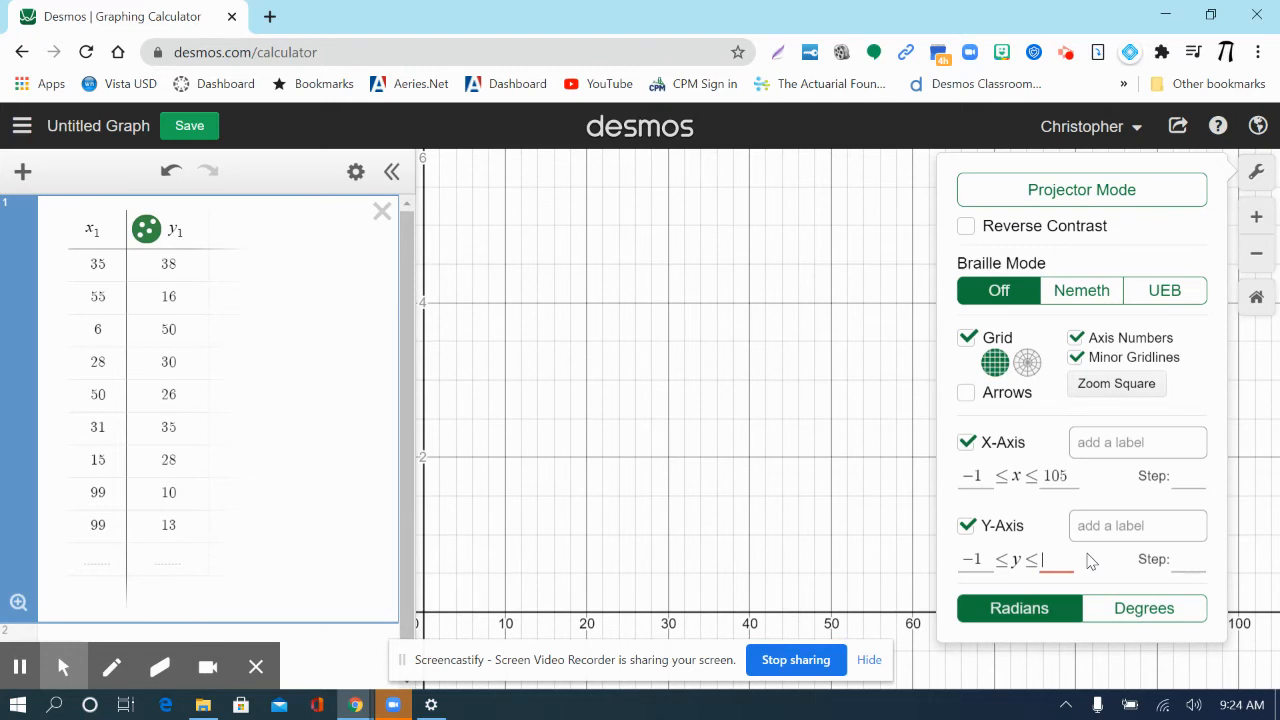
text(53)
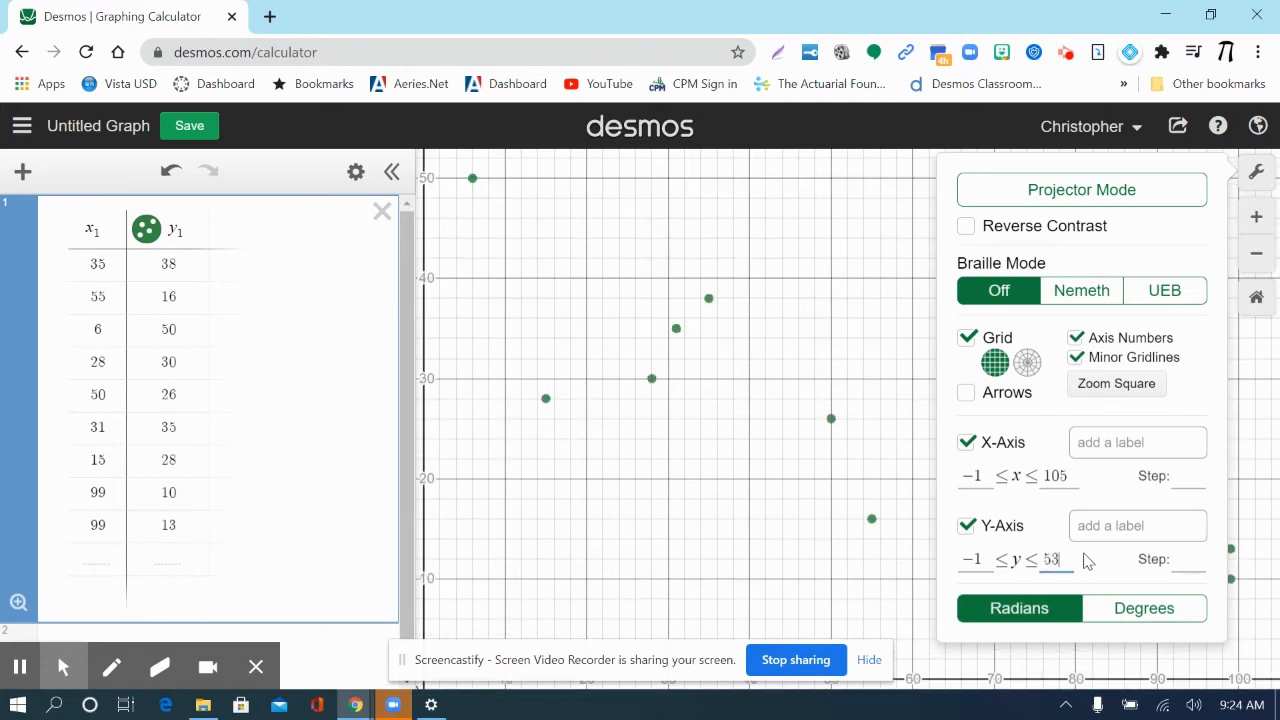
click(820, 519)
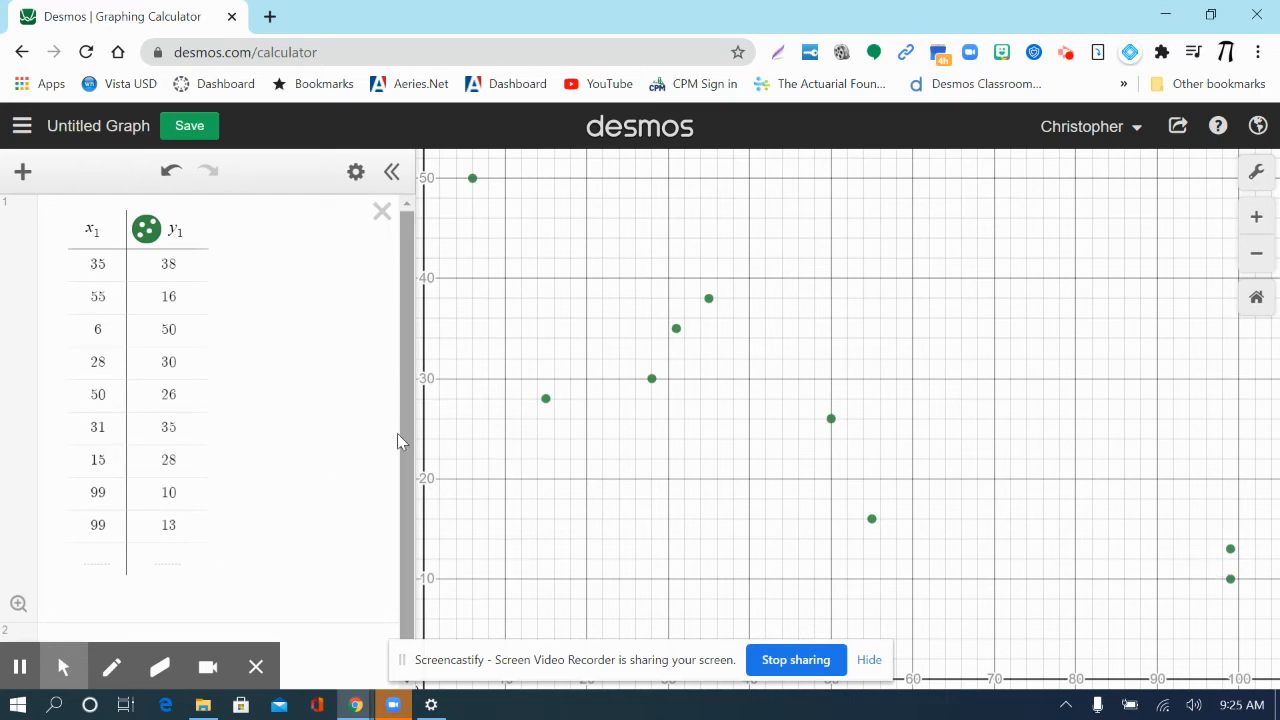
- Start a new expression below the table with the table's price variable y1
click(323, 640)
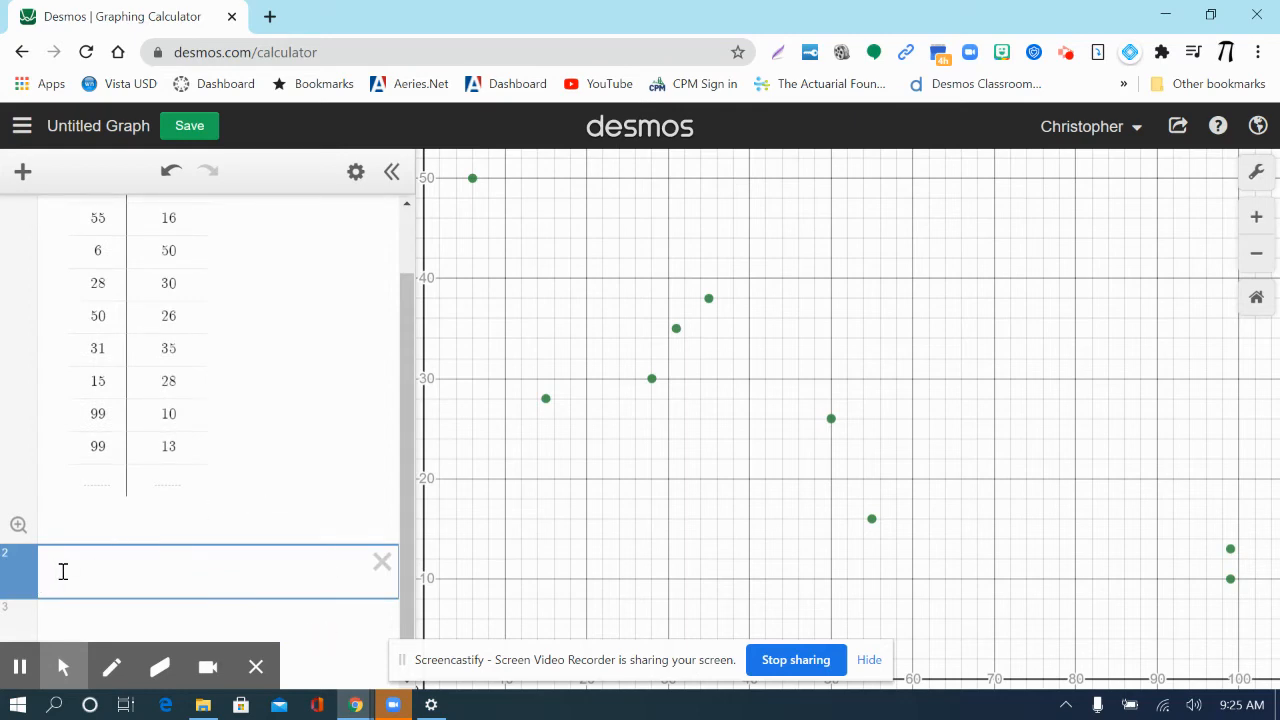
click(72, 662)
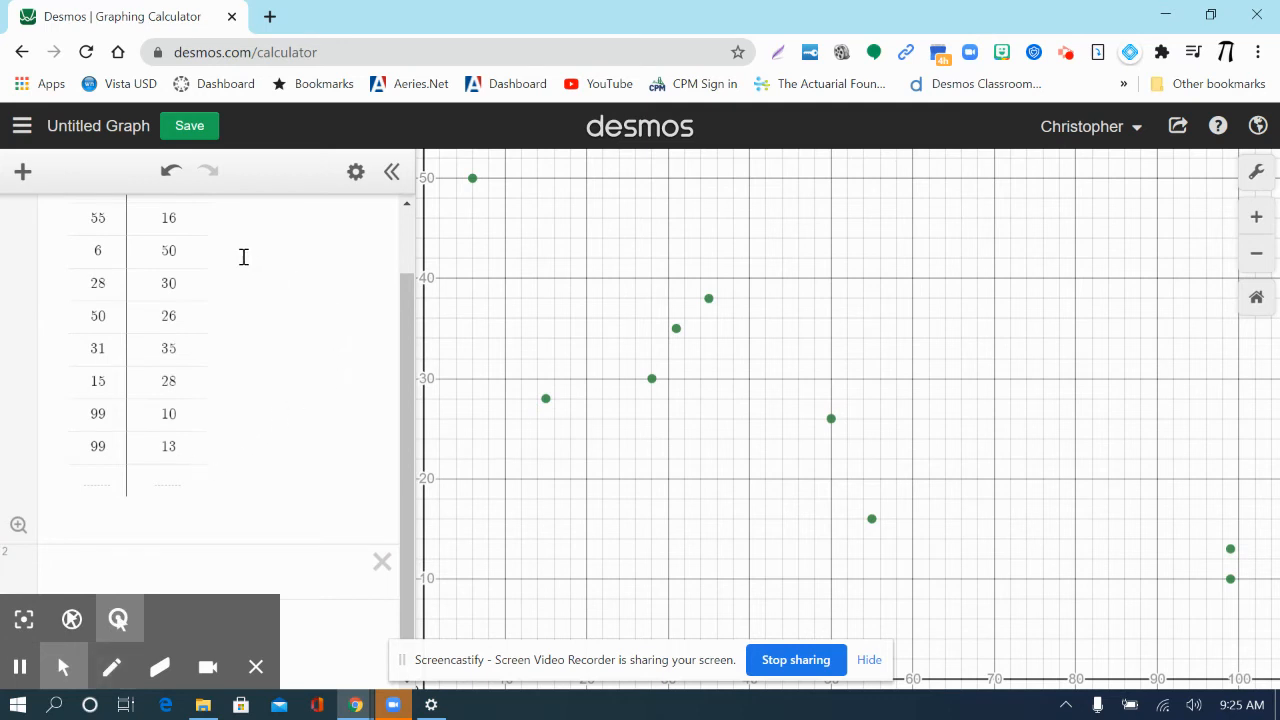
click(105, 567)
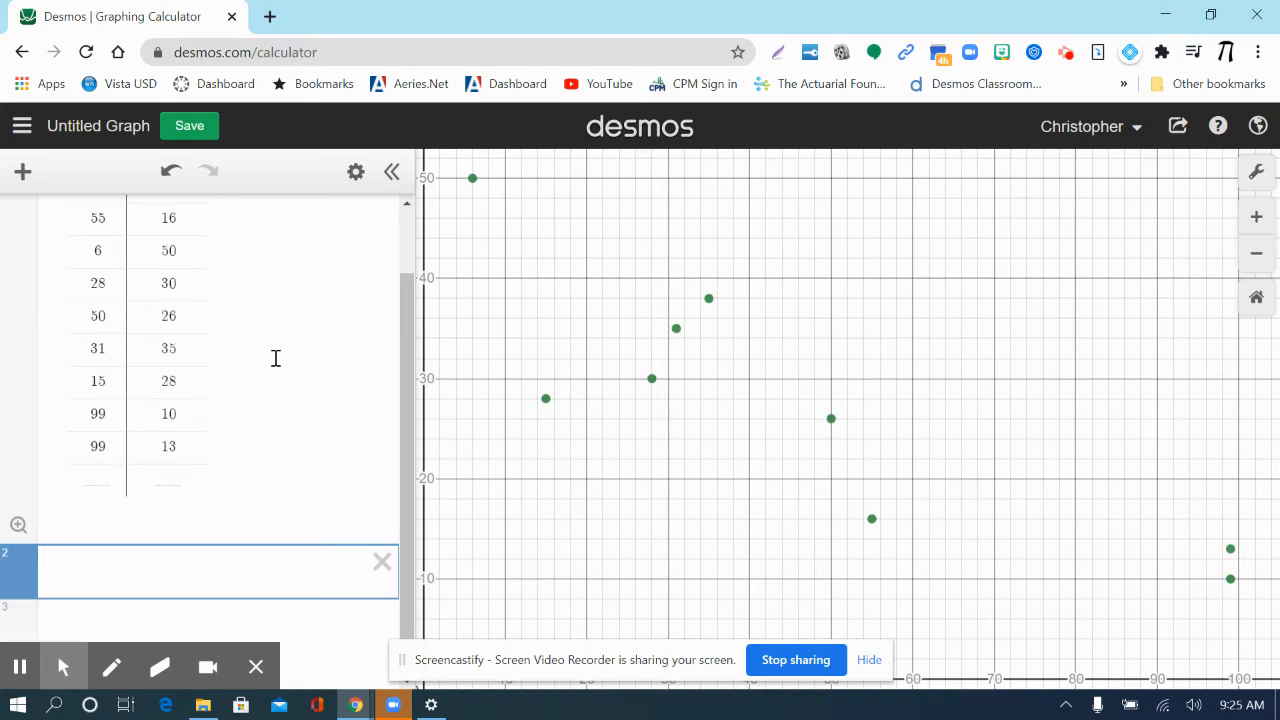
text(y)
text(1)
scroll(224, 322, up, 1)
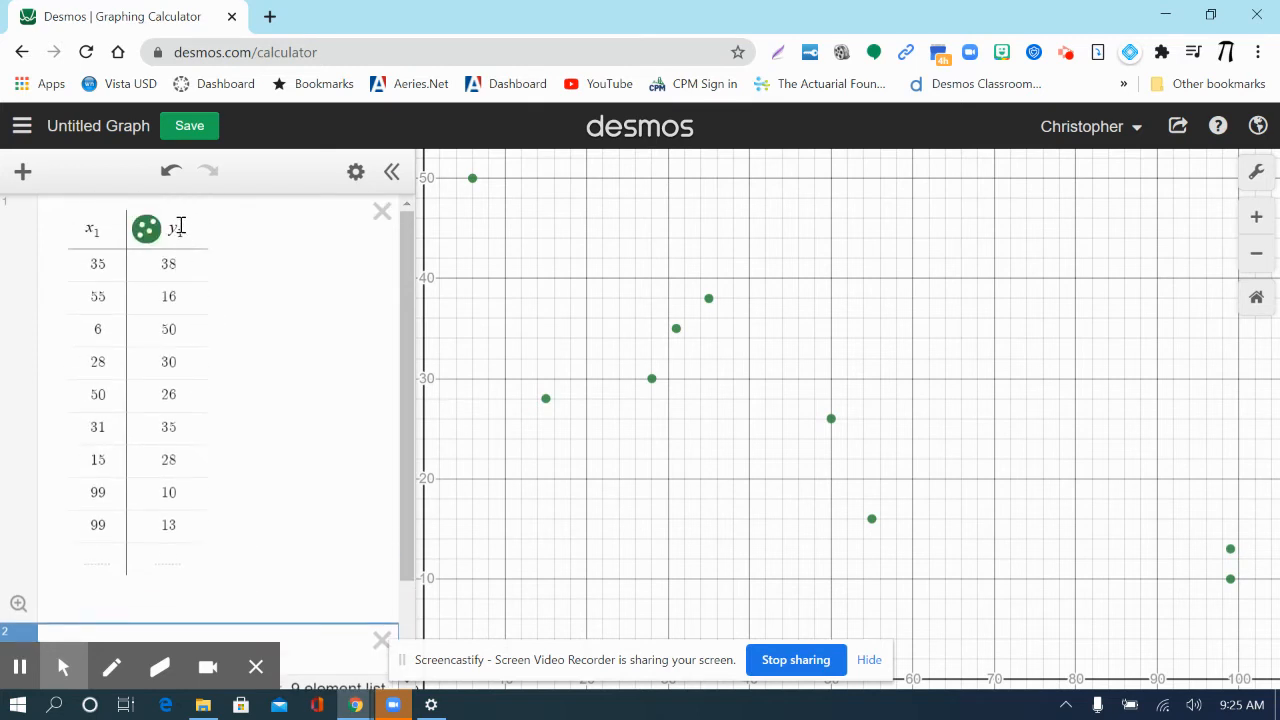
scroll(222, 337, down, 1)
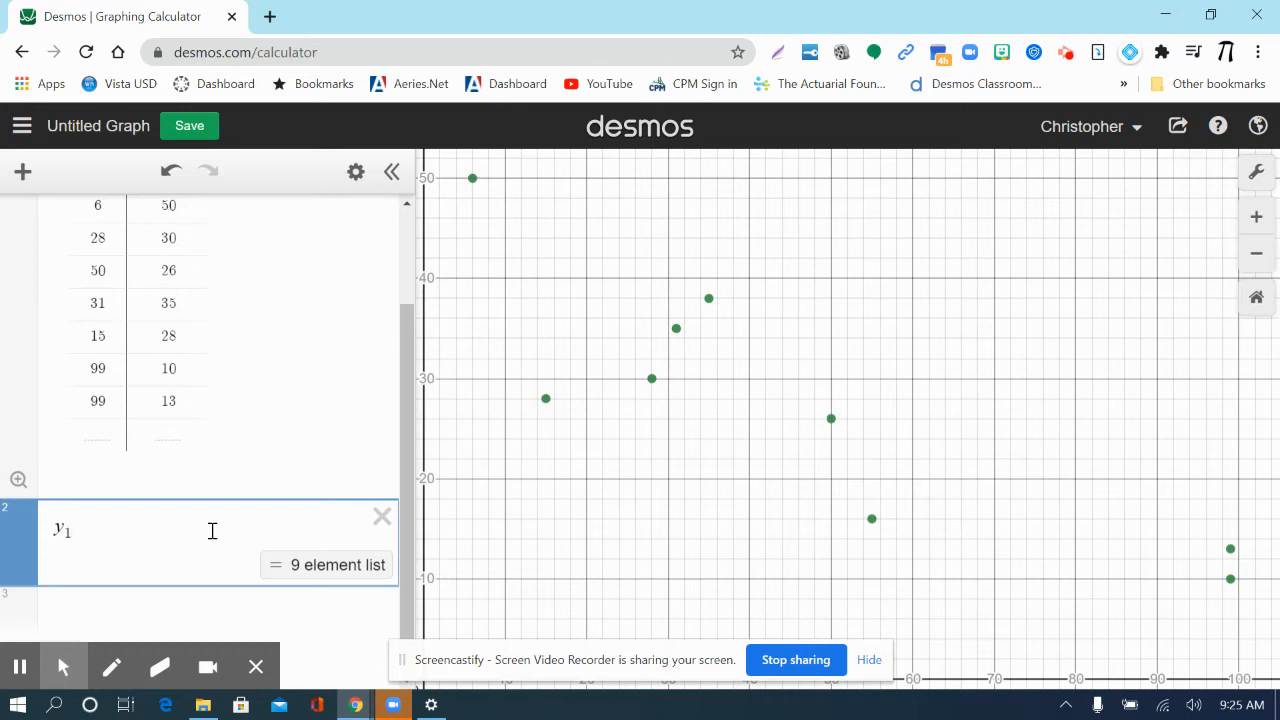
- Complete the expression as the linear regression y1 ~ mx1 + b and bring its statistics and parameters into view
text(~)
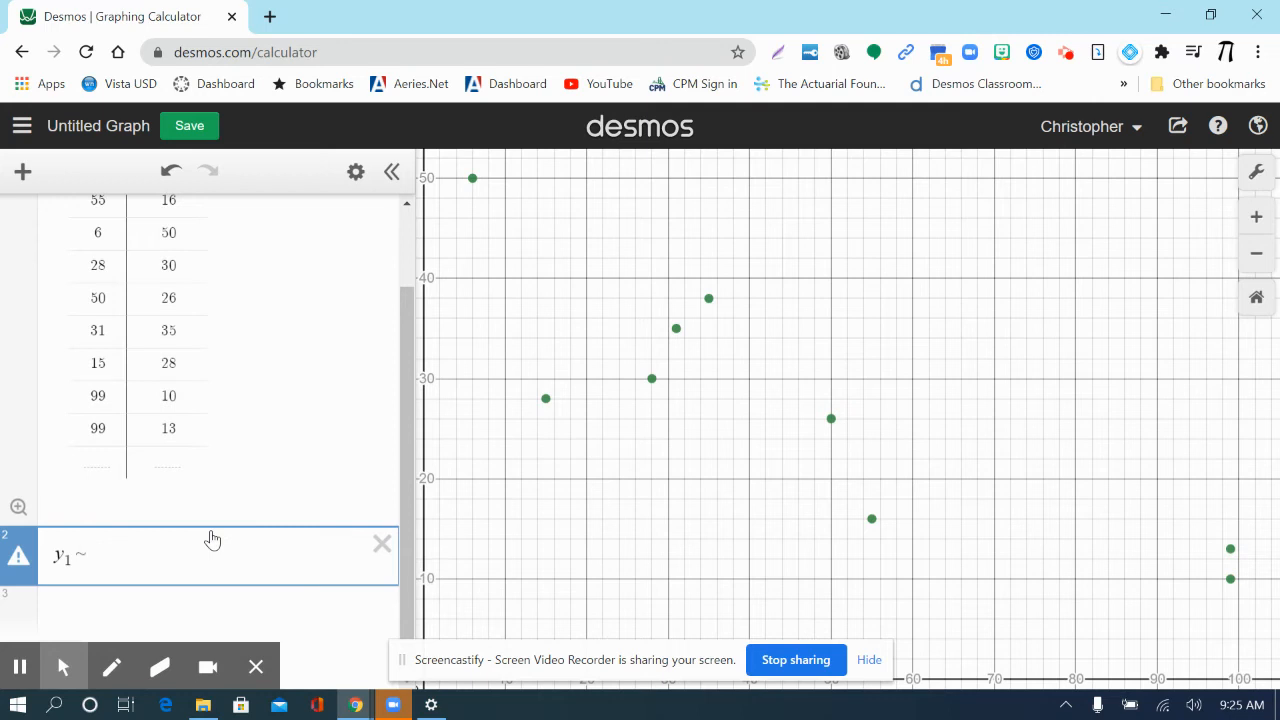
text(m)
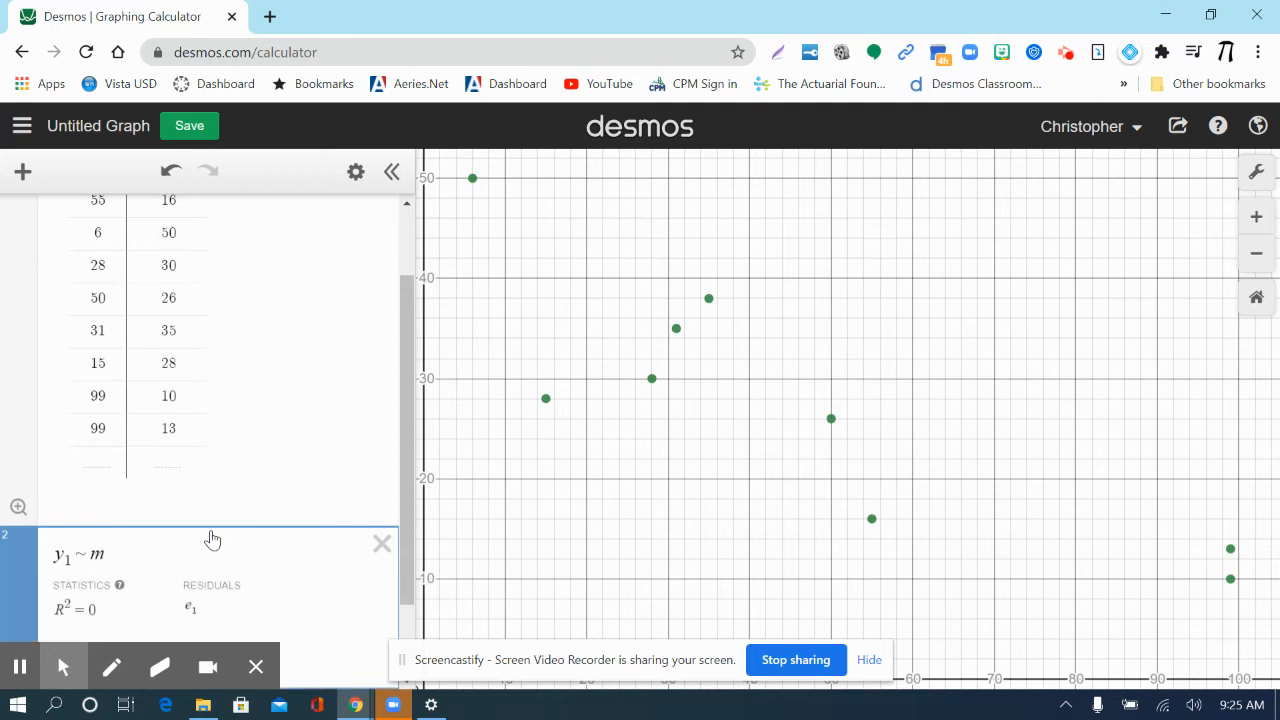
text(x)
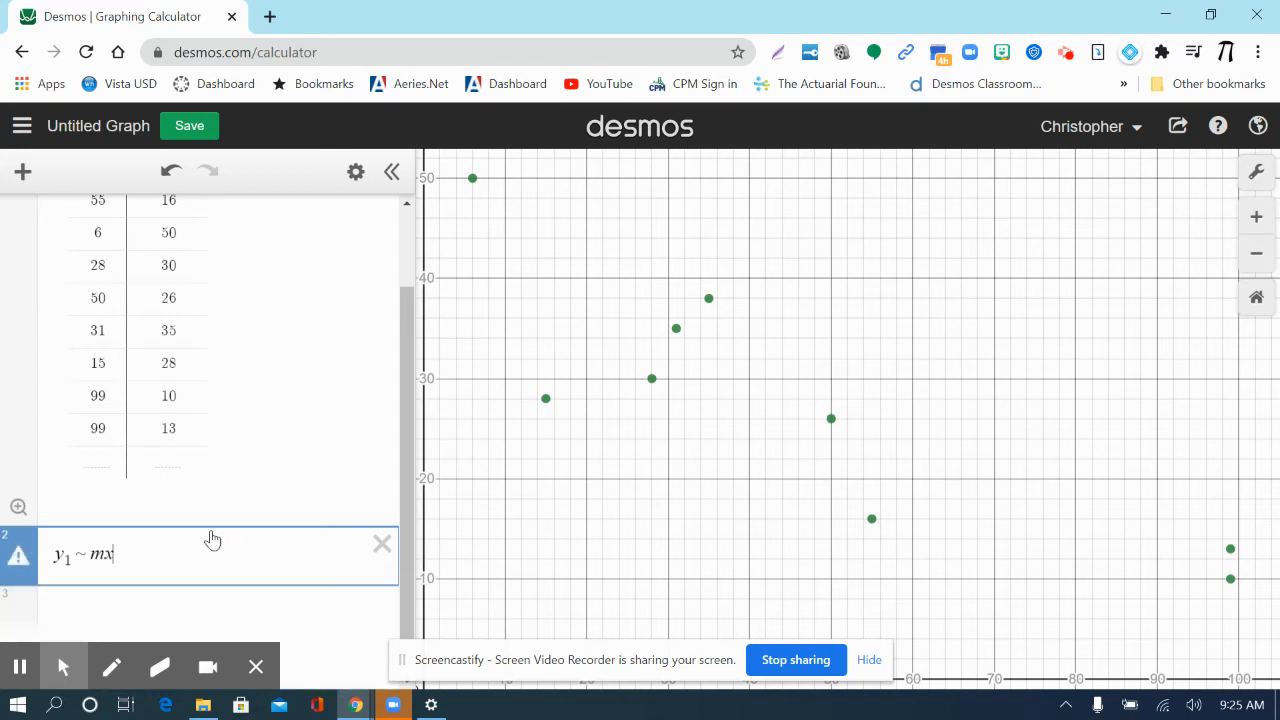
text(1)
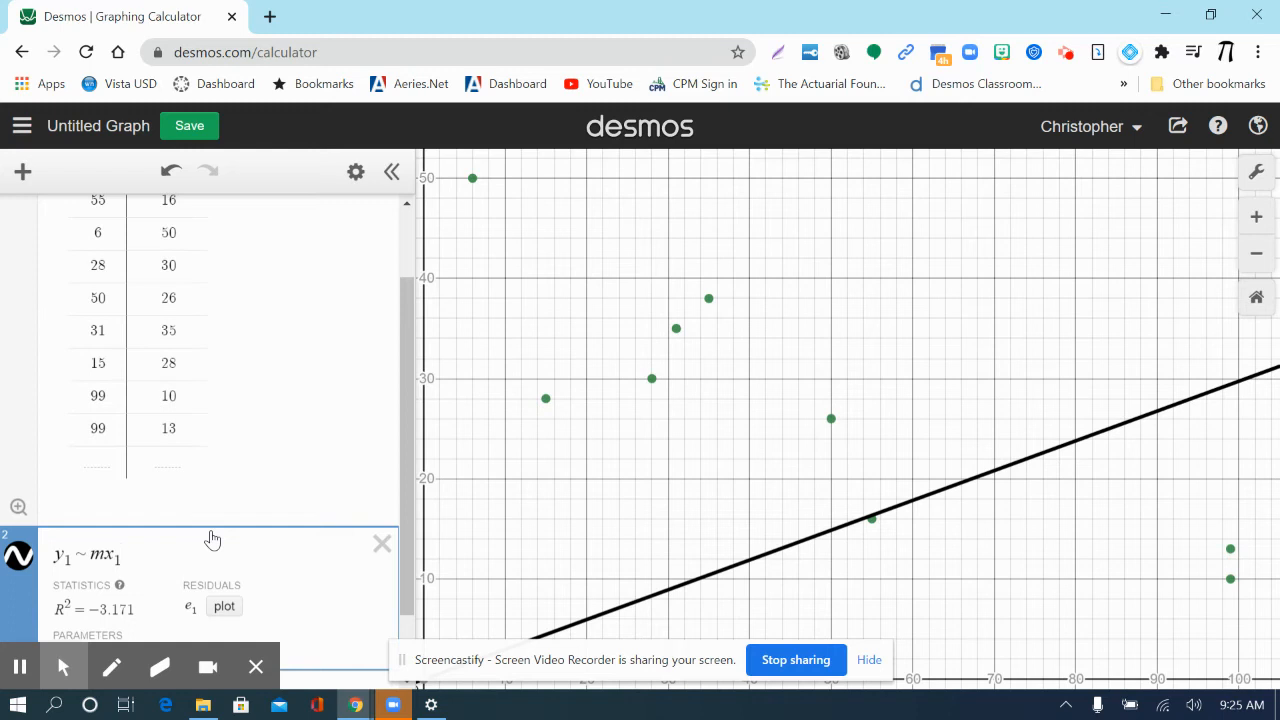
text(+b)
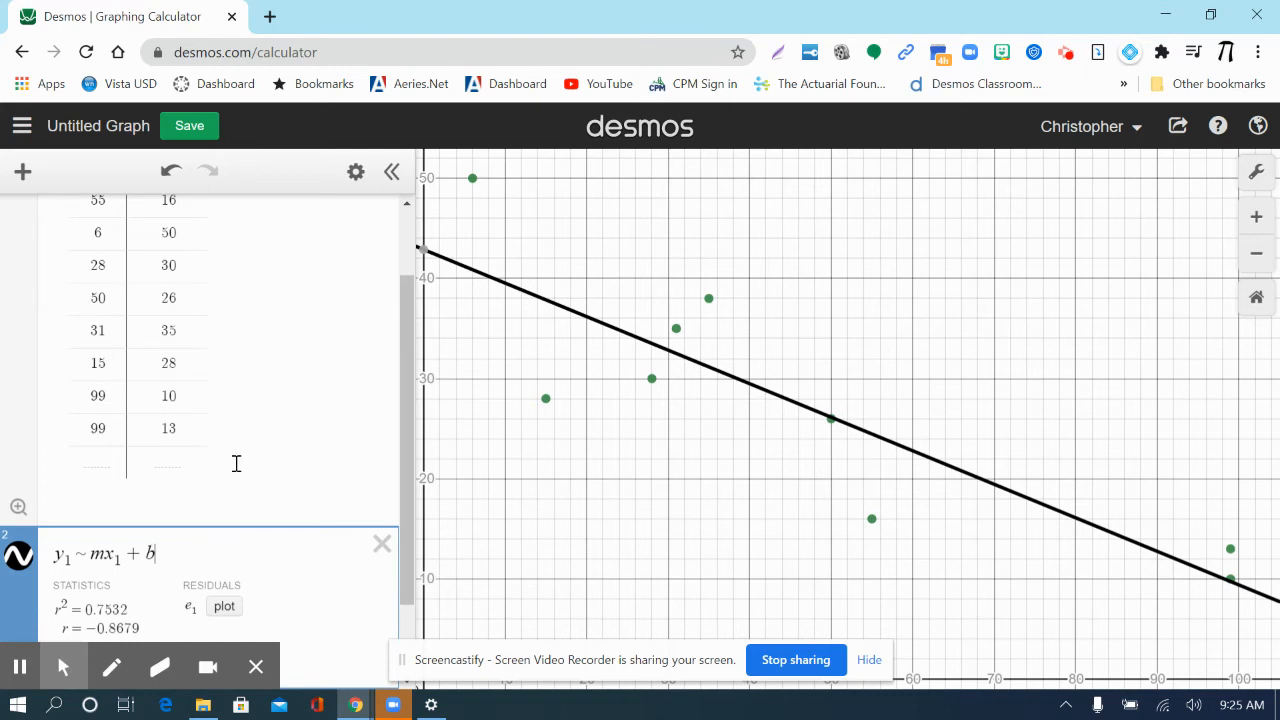
scroll(236, 463, down, 1)
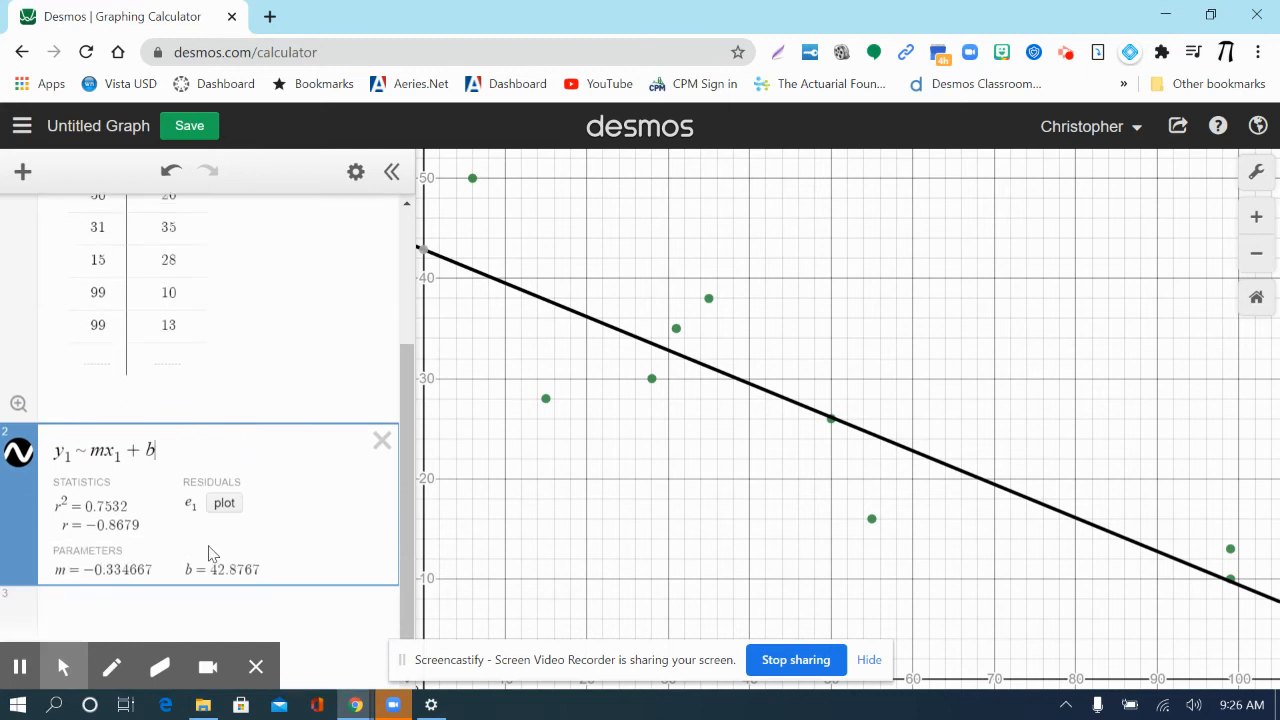
click(65, 532)
- Graph the rounded line of best fit y = -.335x + 42.88 as a separate expression below the regression
click(170, 616)
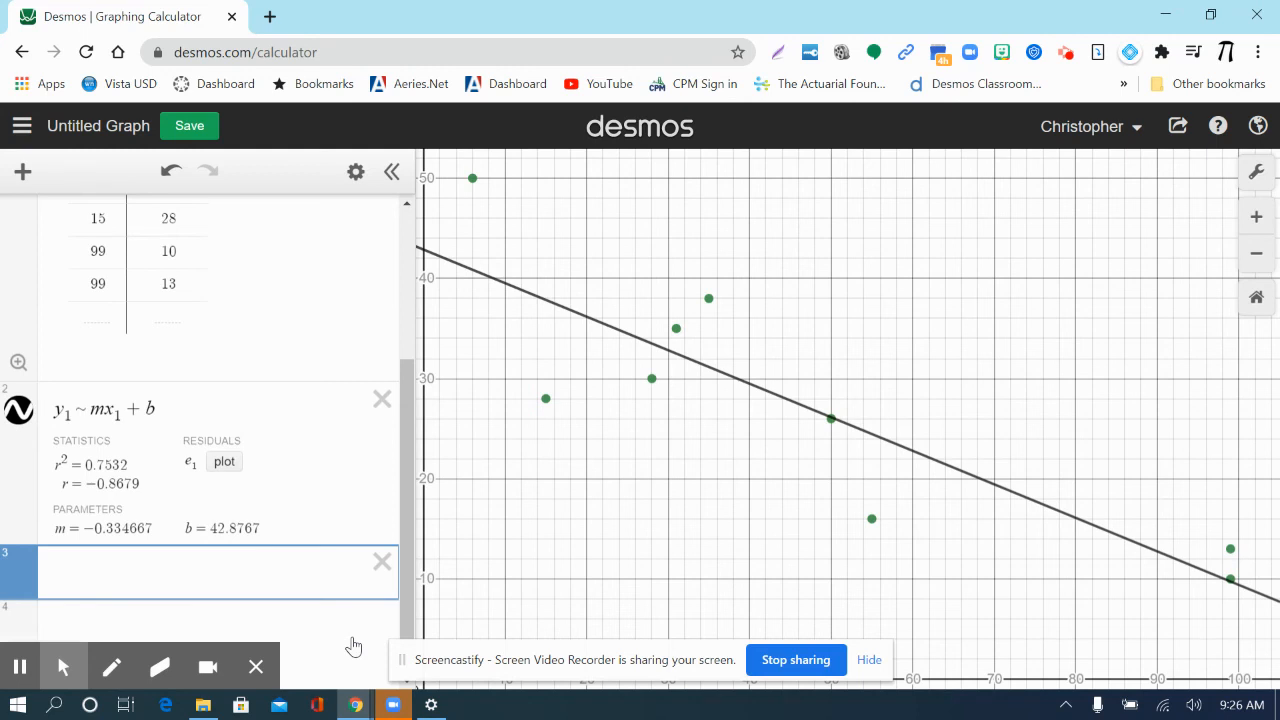
text(y=-.33)
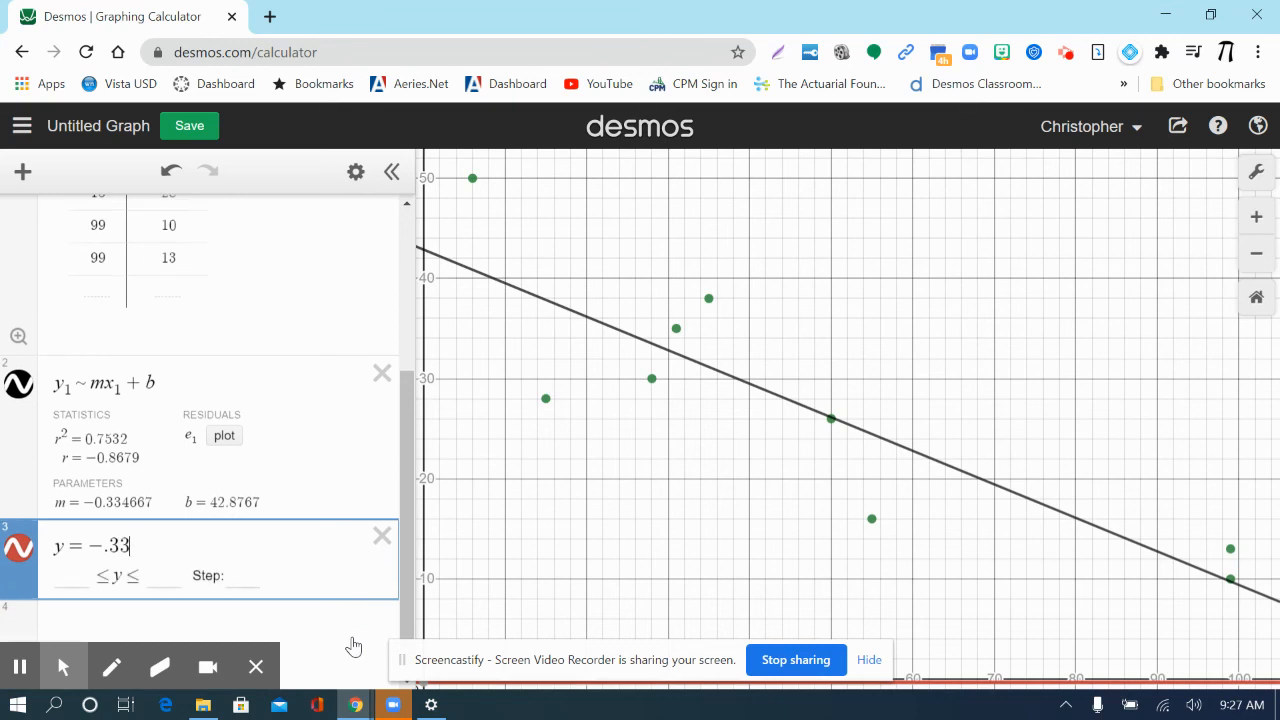
text(5x)
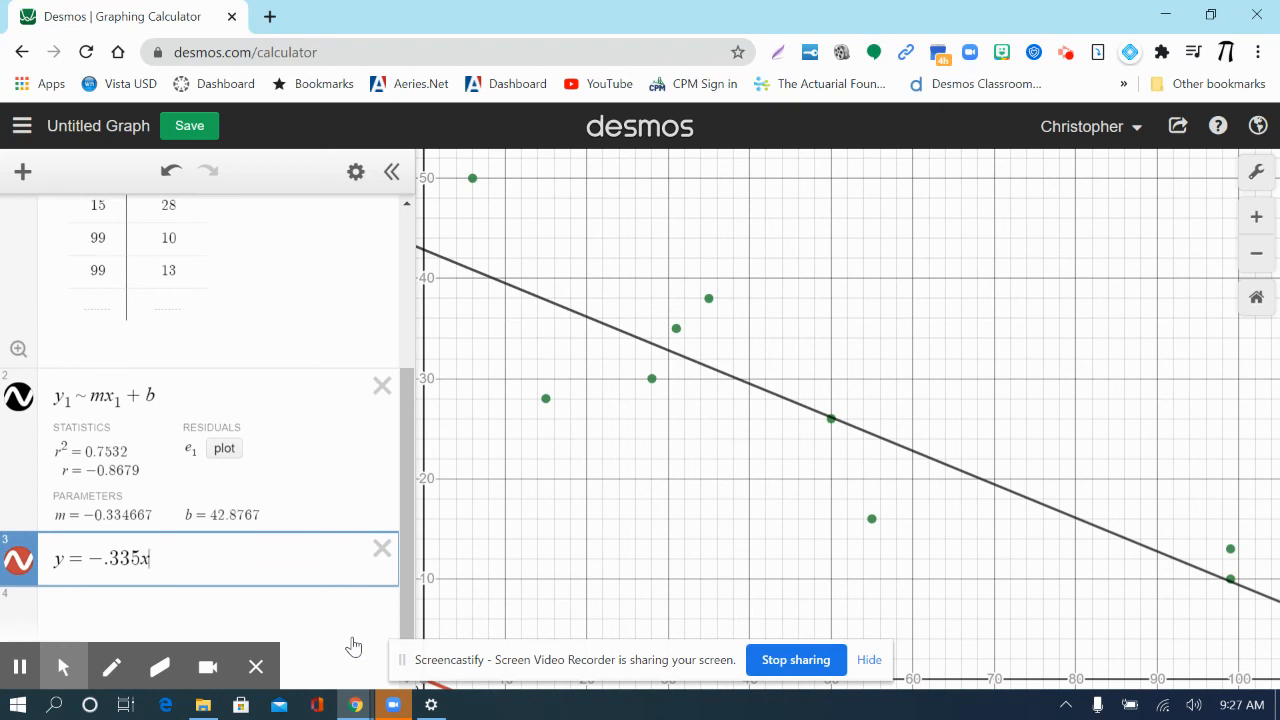
text(+42)
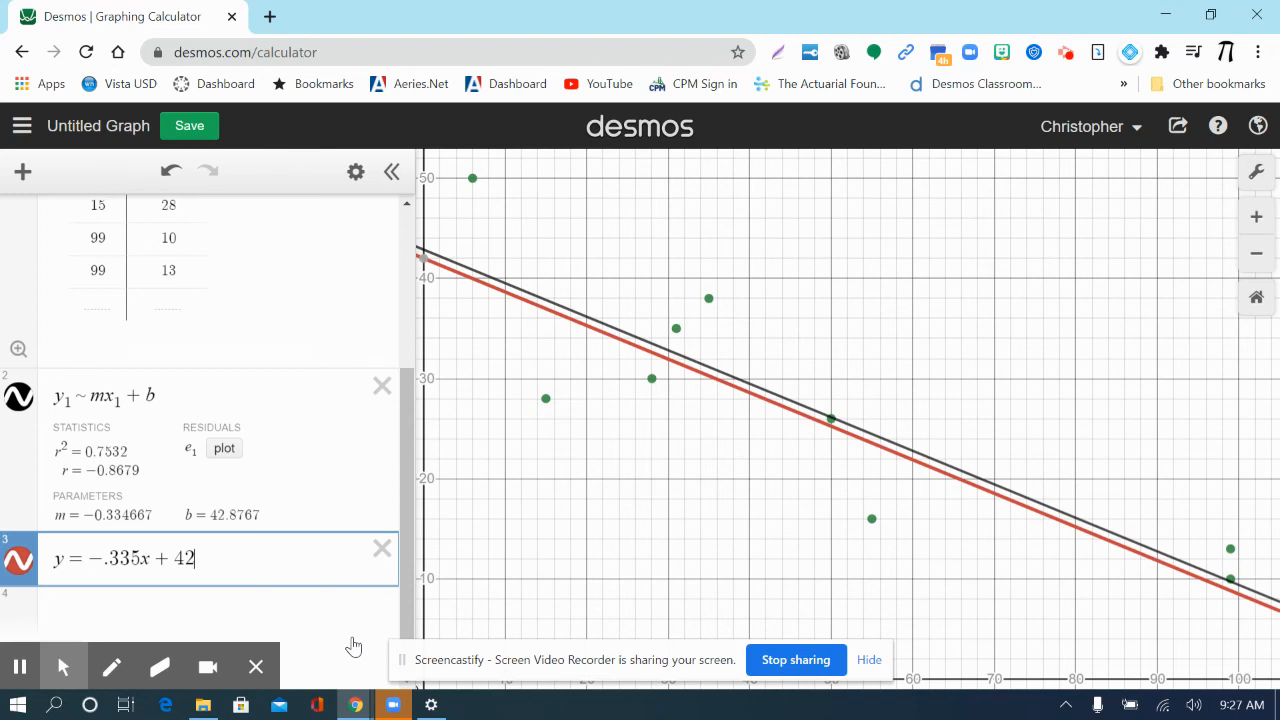
text(.88)
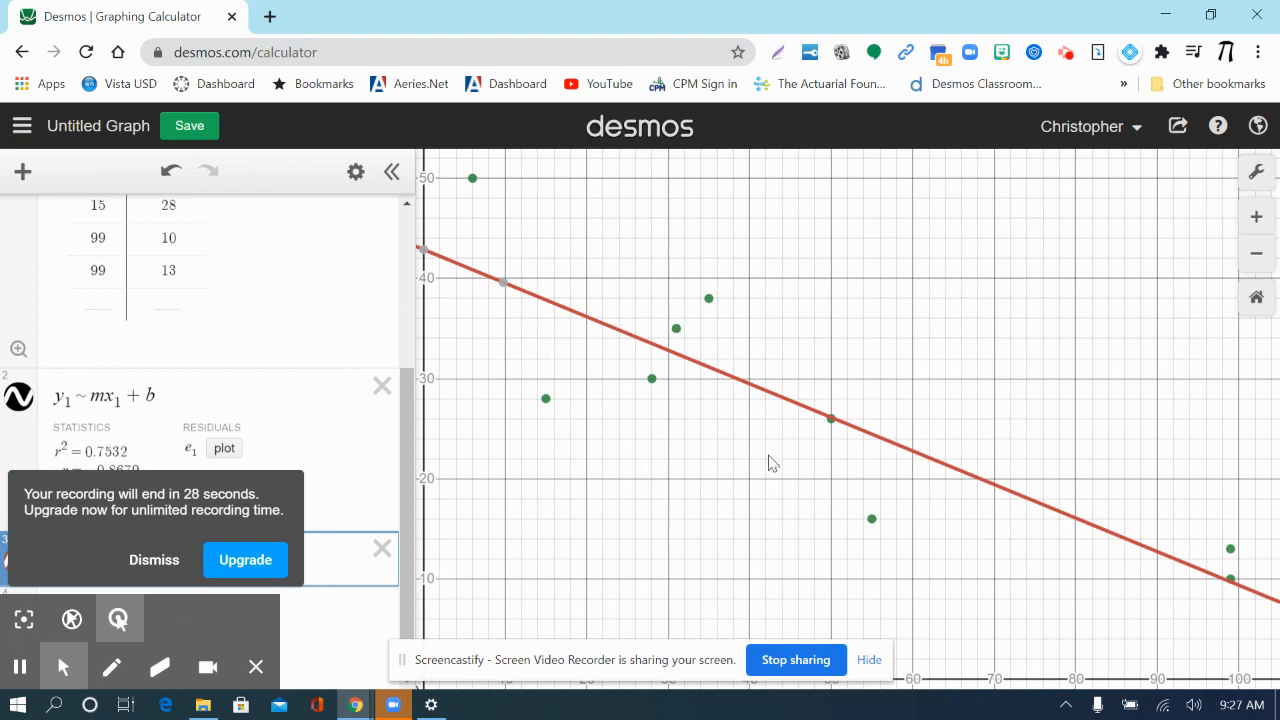
click(152, 608)
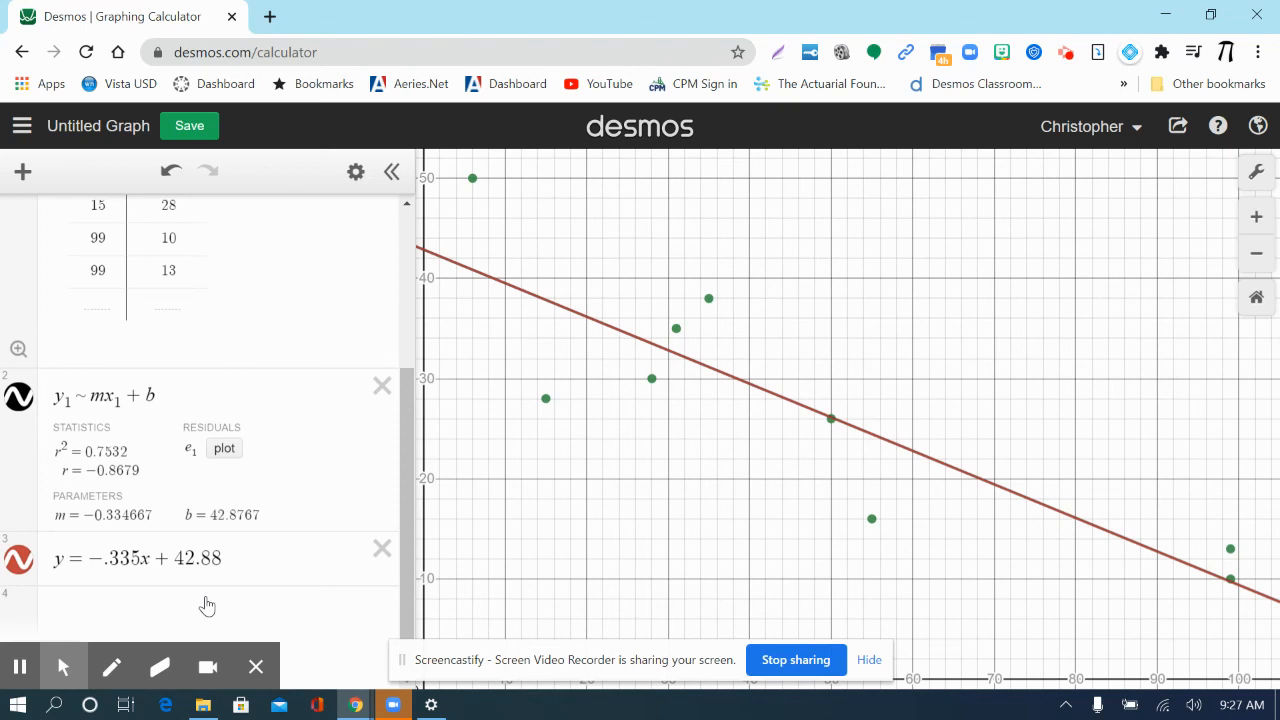
mouse_move(102, 670)
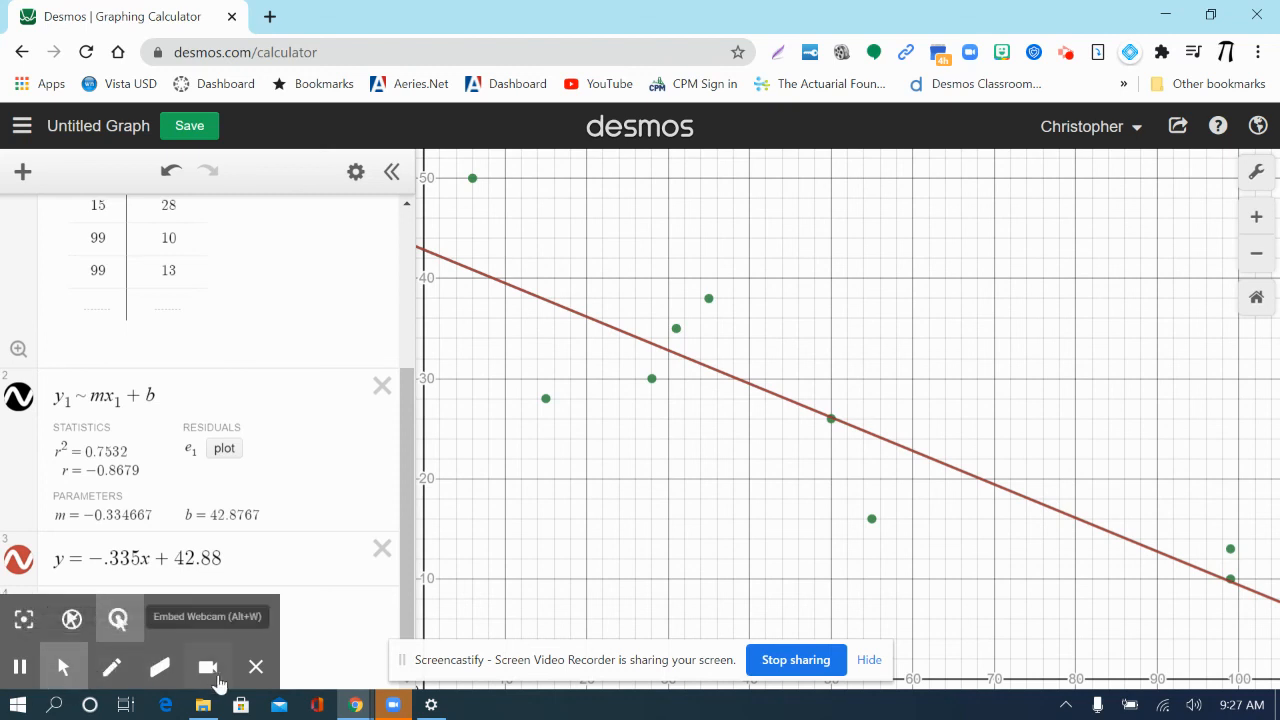